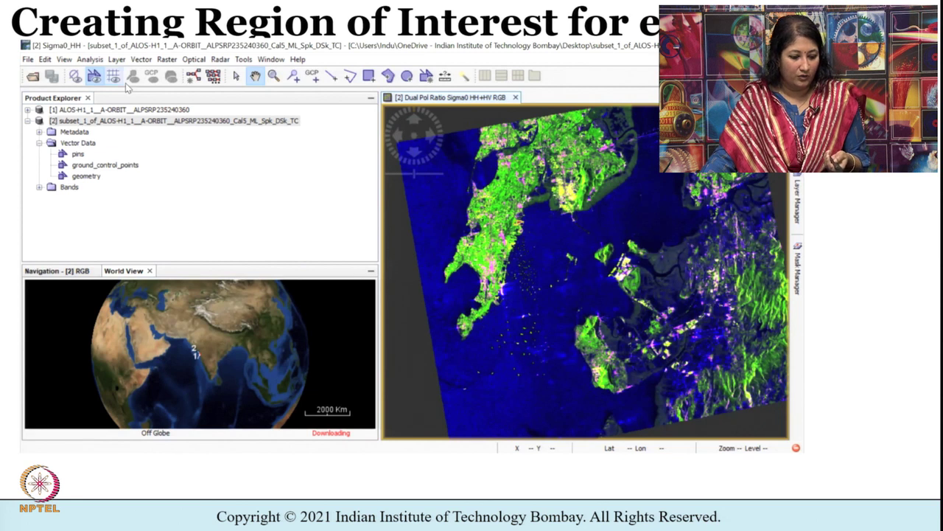
Step: Create a new vector data container named class1
left_click(144, 59)
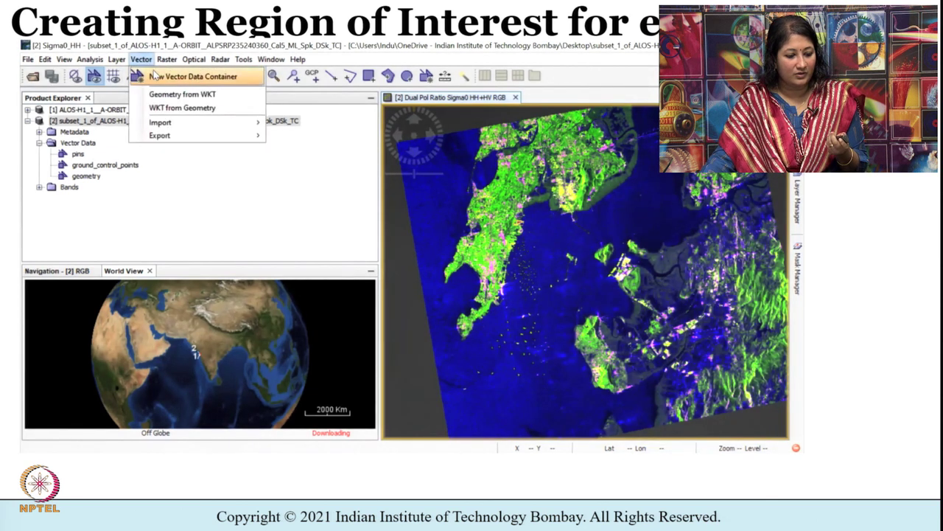
left_click(159, 79)
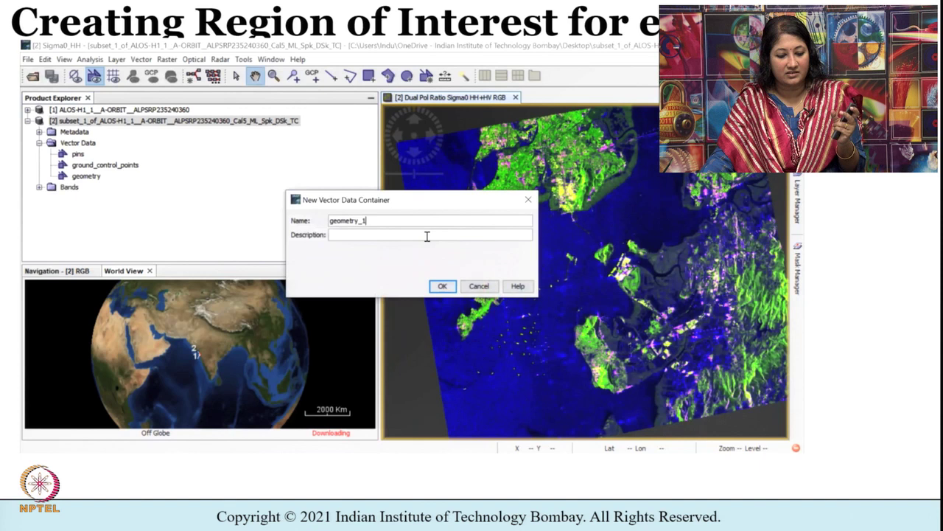
key("BackSpace")
key("BackSpace")
key("BackSpace")
key("BackSpace")
key("BackSpace")
key("BackSpace")
key("BackSpace")
key("BackSpace")
key("BackSpace")
type("class1")
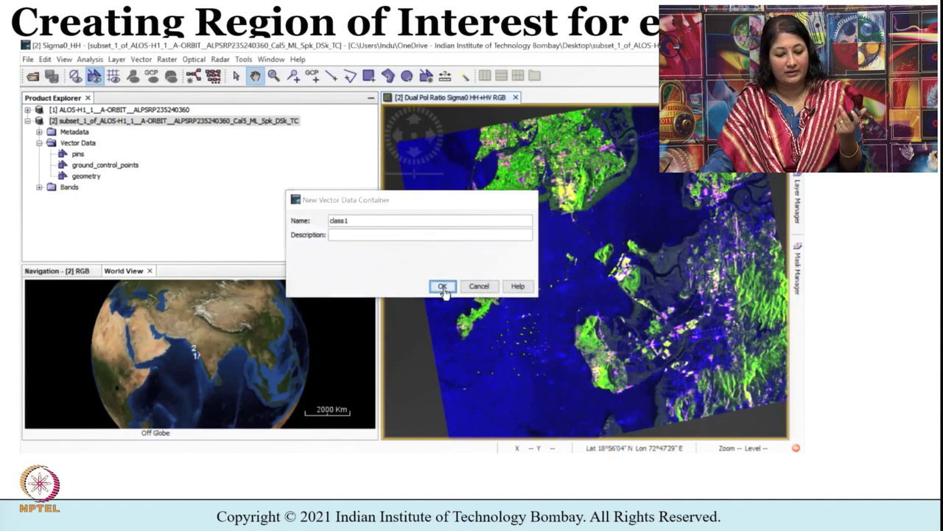
left_click(443, 287)
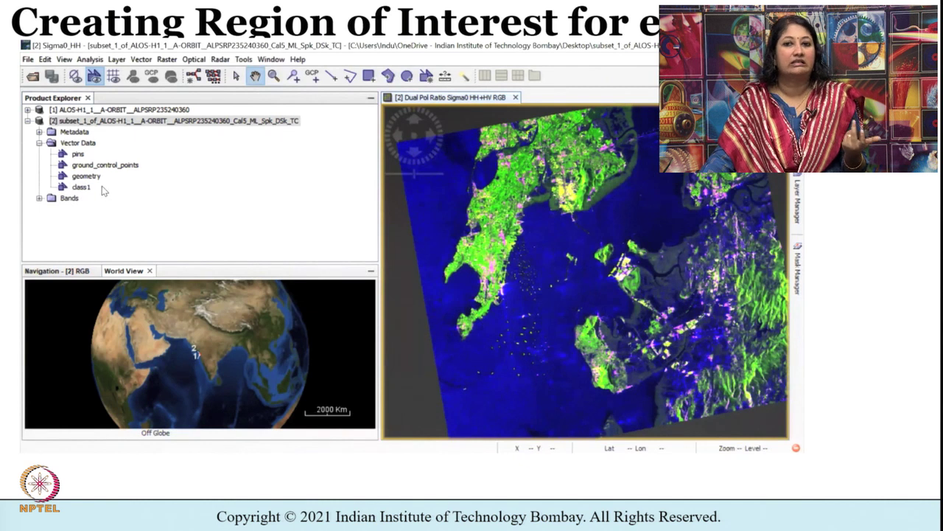
Step: Draw a class1 polygon over the open water west of the peninsula
left_click(388, 76)
left_click(411, 190)
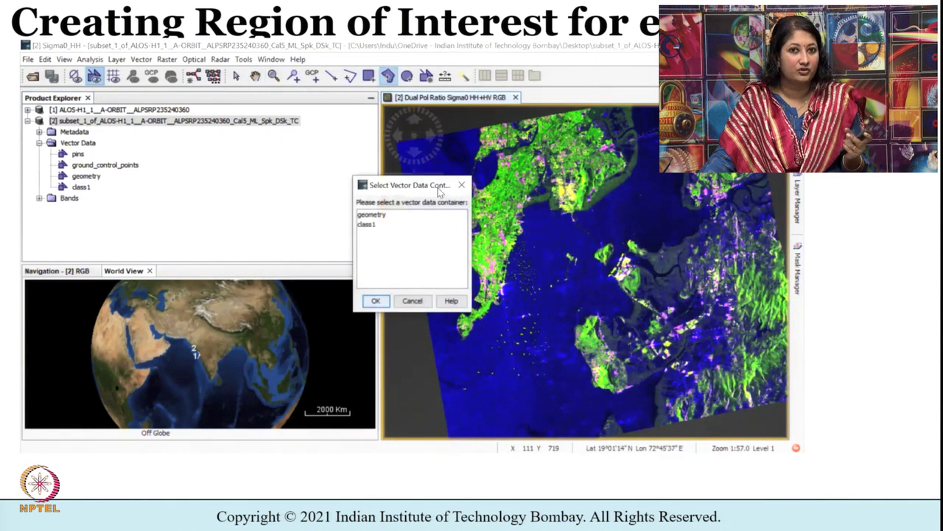
left_click(374, 224)
left_click(376, 301)
left_click(458, 190)
left_click(452, 240)
double_click(418, 246)
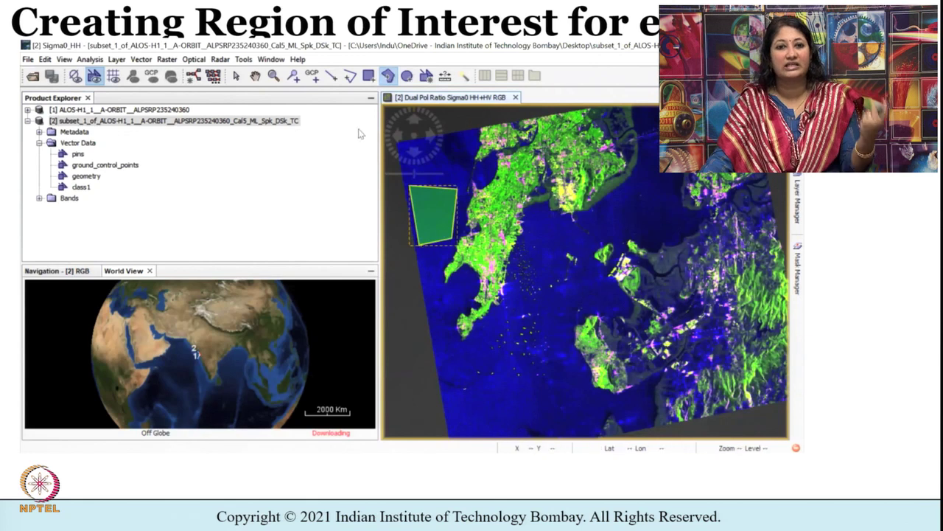
Step: Draw a class1 polygon over the southern water
left_click(394, 266)
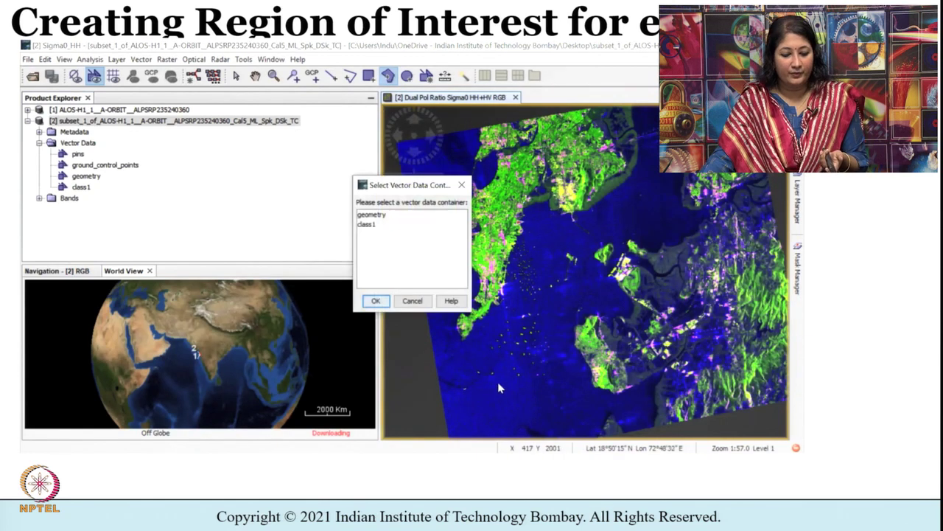
left_click(371, 224)
left_click(376, 300)
left_click(462, 404)
left_click(509, 376)
left_click(557, 403)
double_click(486, 426)
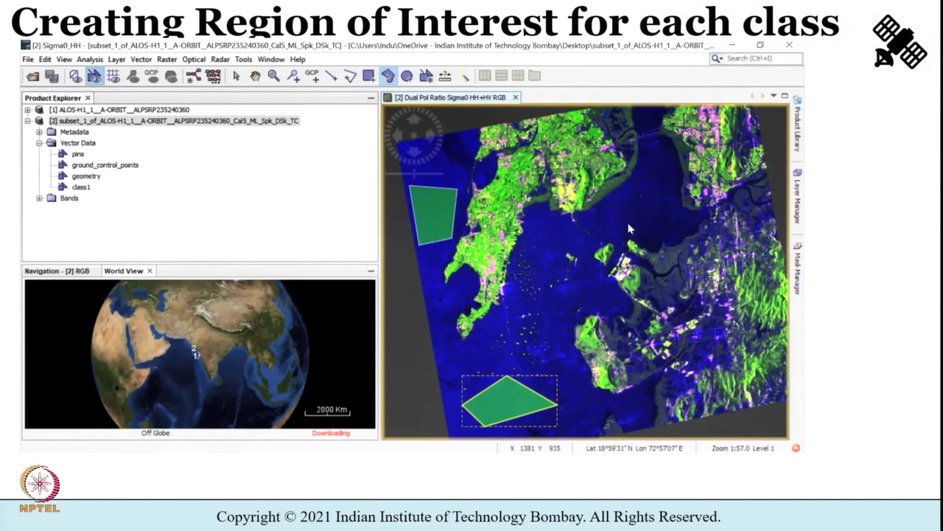
Step: Outline a four-sided polygon over the upper-right water area
left_click(606, 209)
left_click(662, 178)
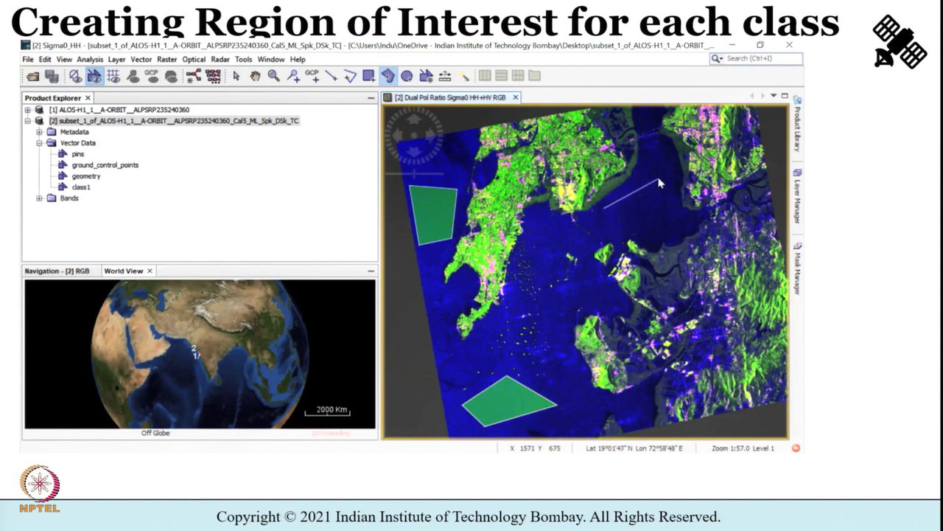
double_click(689, 215)
left_click(675, 221)
double_click(616, 236)
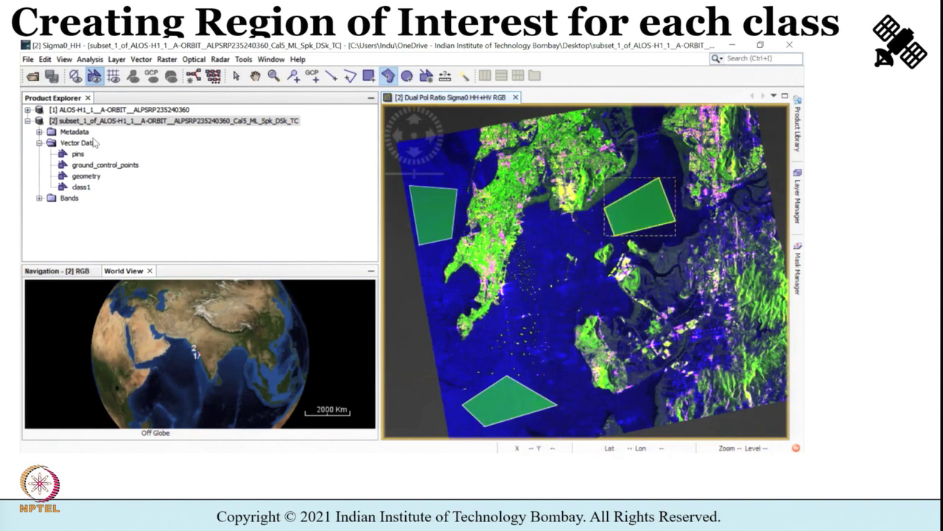
Step: Create a new vector data container named class2
left_click(140, 59)
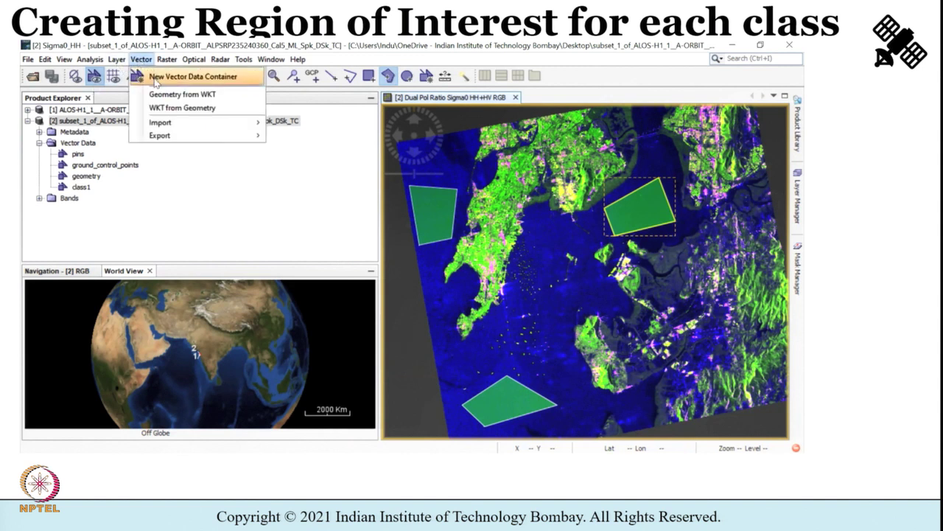
left_click(150, 77)
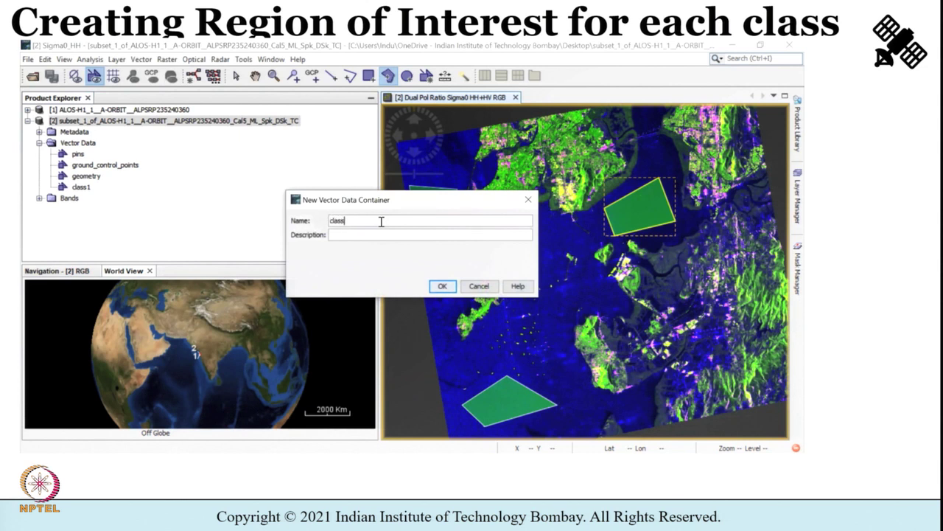
type("class2")
left_click(442, 285)
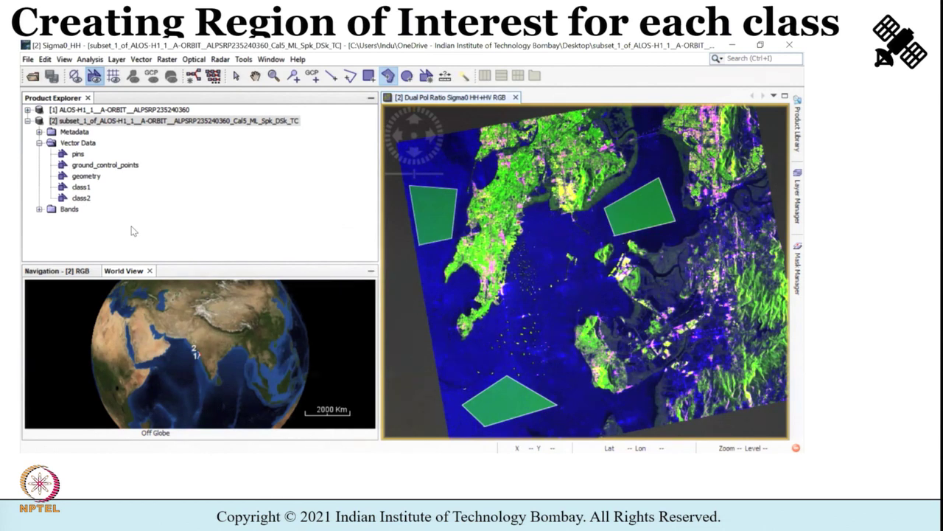
Step: Zoom in on the Mumbai peninsula and outline a small urban patch as class2
scroll(492, 264, "up", 5)
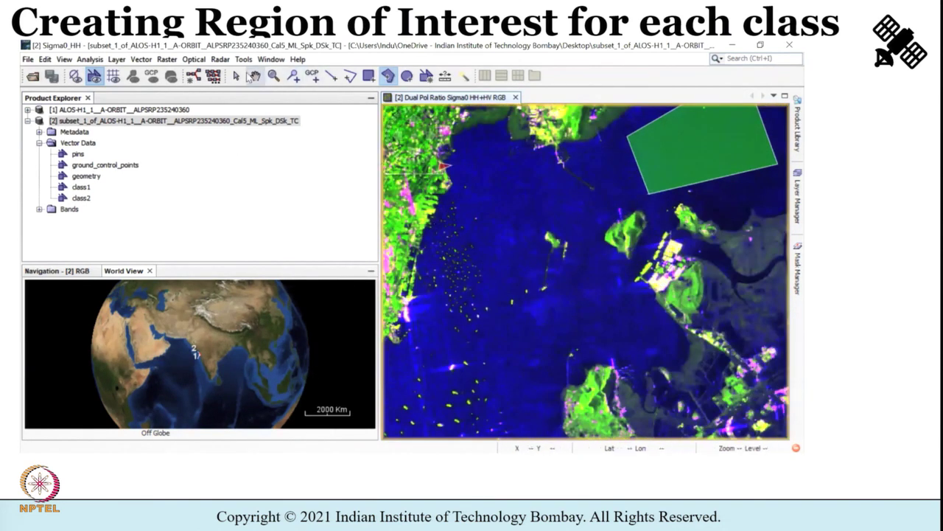
left_click(257, 80)
left_click_drag(442, 192, 648, 201)
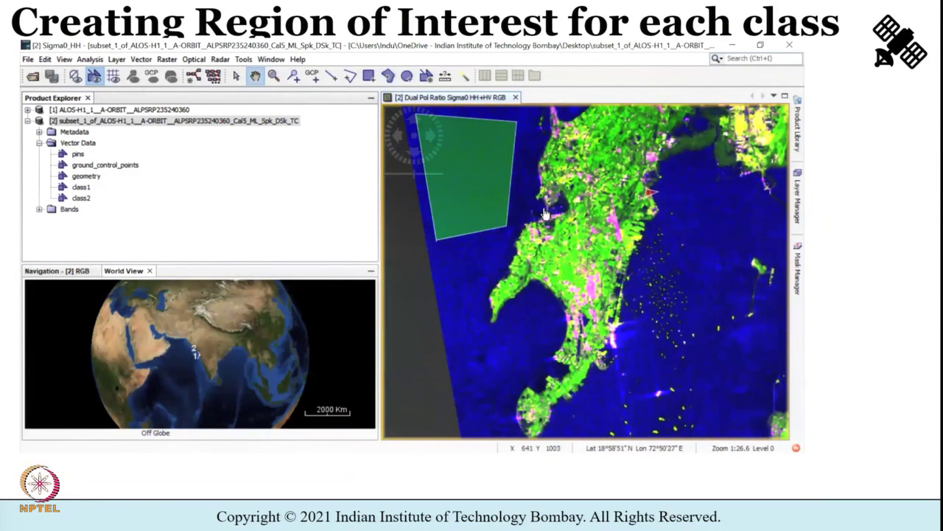
left_click(388, 75)
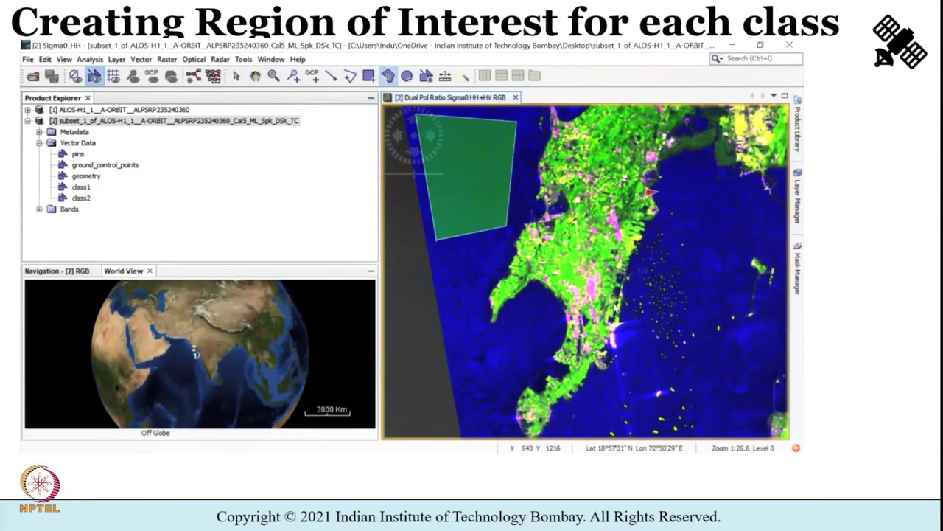
left_click(586, 302)
left_click(371, 235)
left_click(376, 302)
left_click(588, 284)
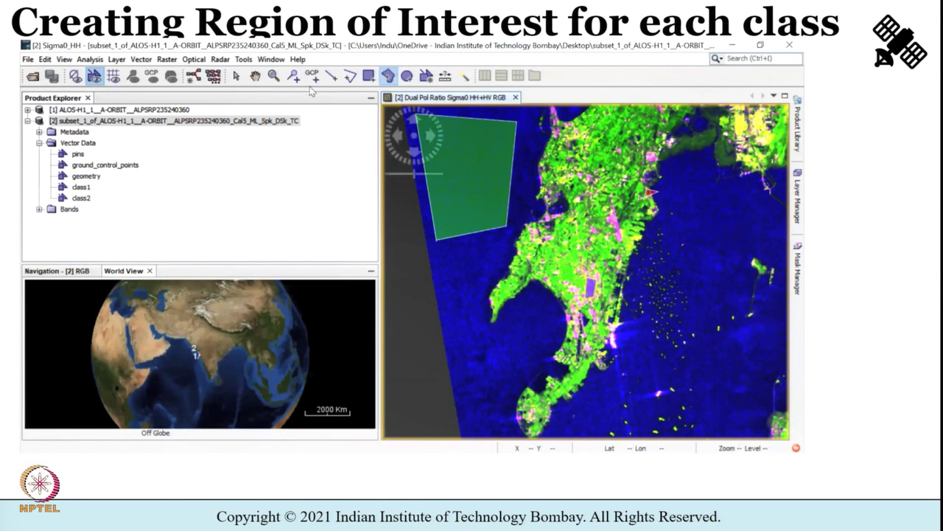
Step: Start a class2 polygon over the northern city area, then move the view east
left_click(254, 76)
left_click_drag(664, 184, 604, 350)
left_click(388, 75)
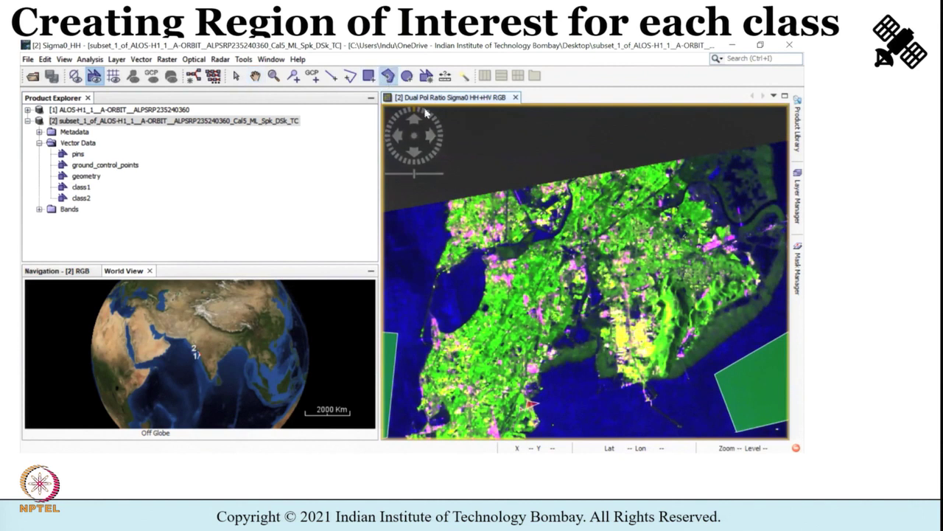
left_click(494, 277)
left_click(366, 233)
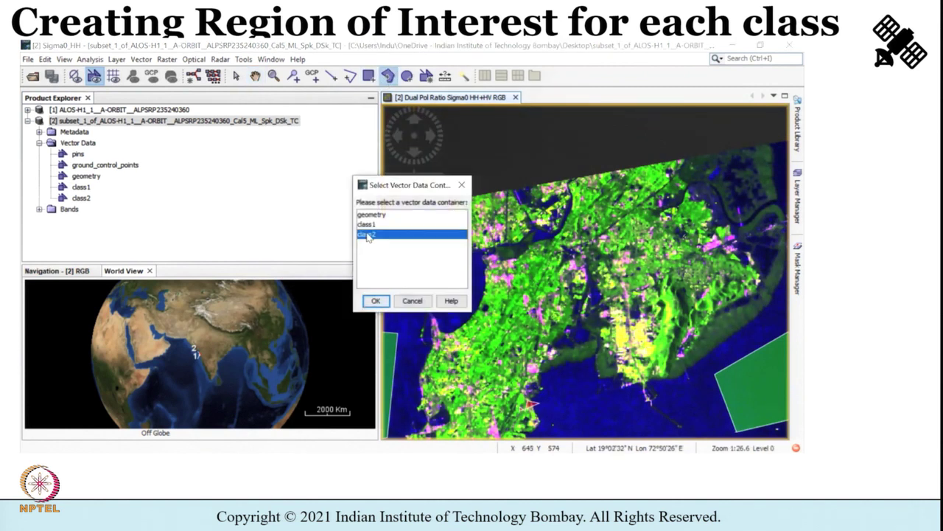
left_click(376, 301)
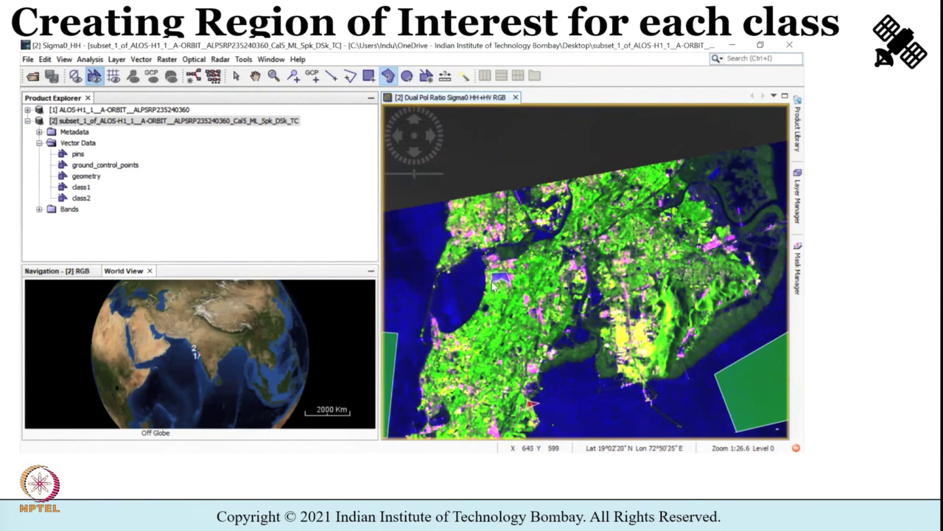
left_click(254, 74)
left_click_drag(704, 333, 437, 326)
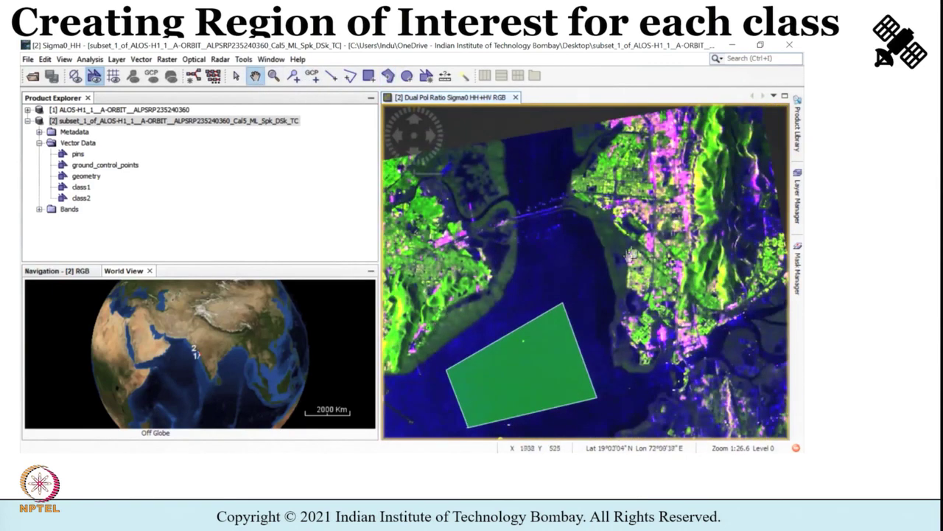
left_click_drag(656, 228, 508, 351)
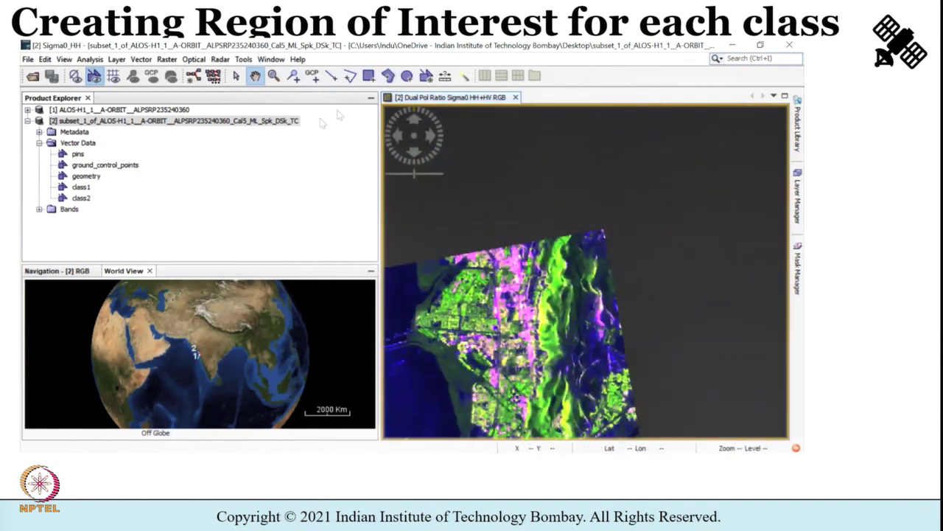
Step: Mark a small region over the eastern city area
left_click(388, 75)
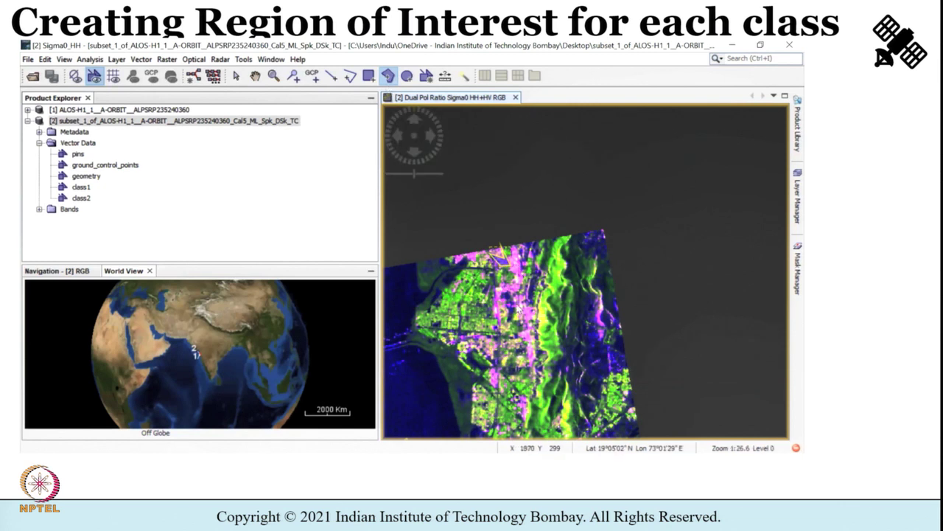
left_click(537, 312)
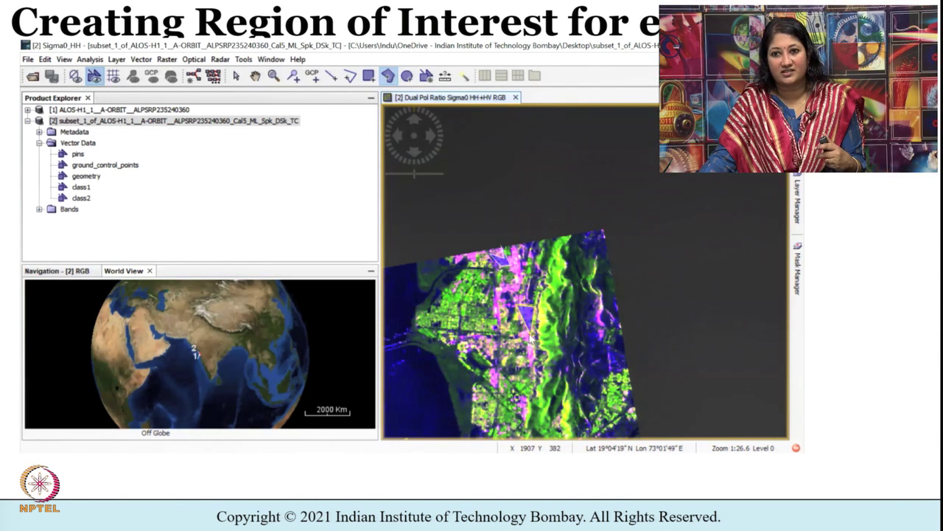
left_click(254, 75)
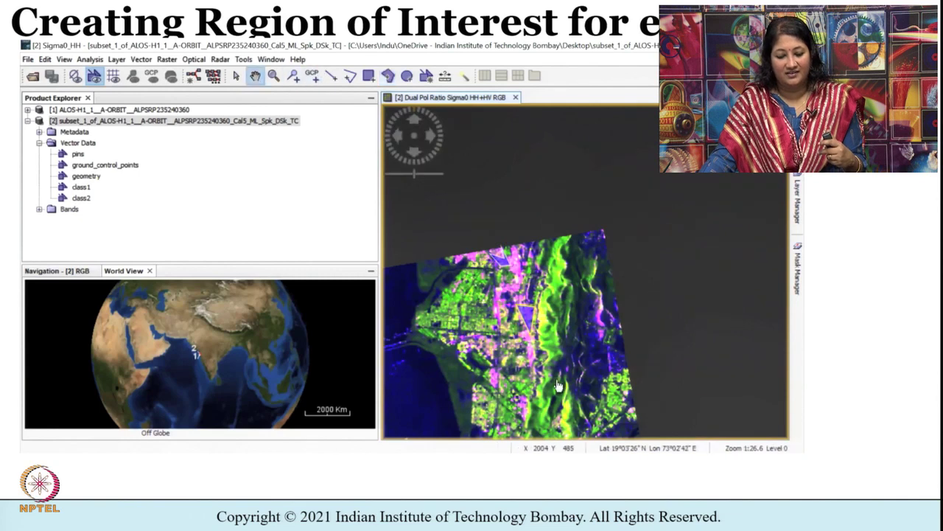
scroll(603, 180, "up", 5)
left_click(387, 75)
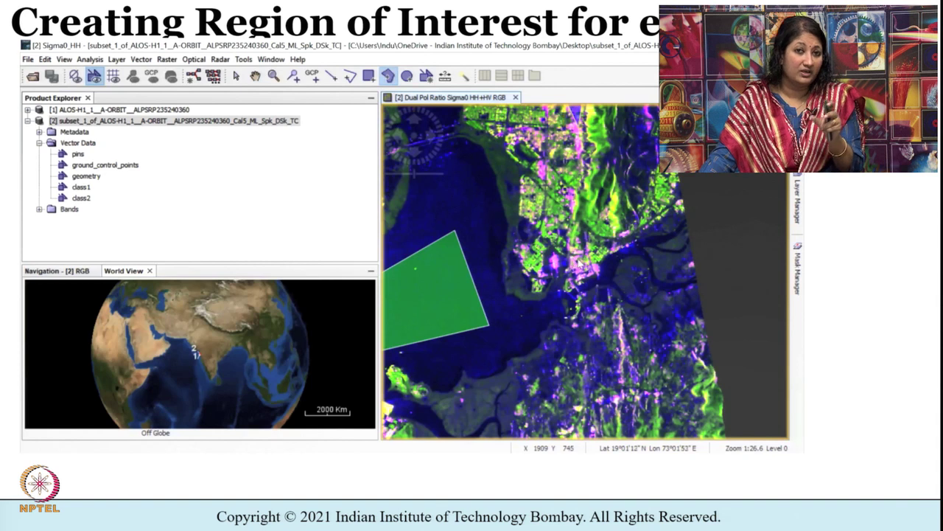
left_click_drag(584, 260, 572, 274)
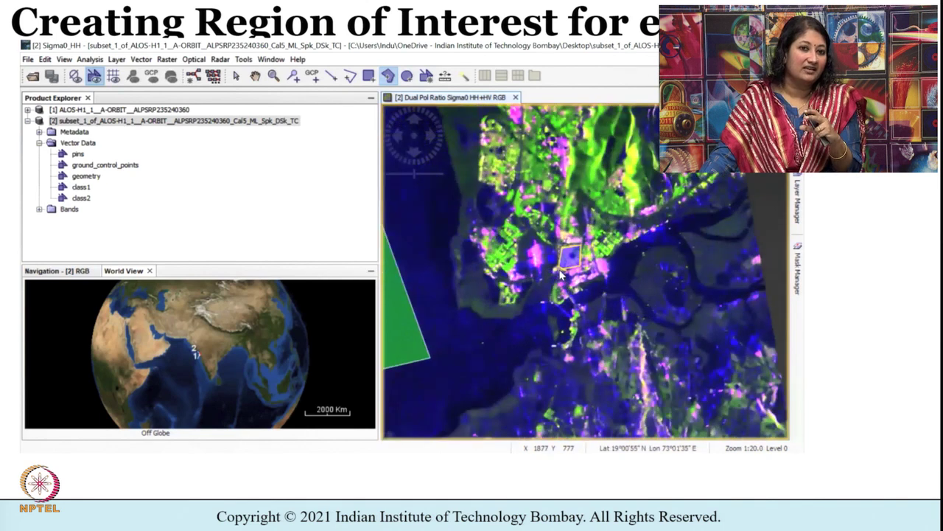
Step: Zoom out to the whole scene, then zoom in on the green bay polygon
scroll(562, 272, "down", 5)
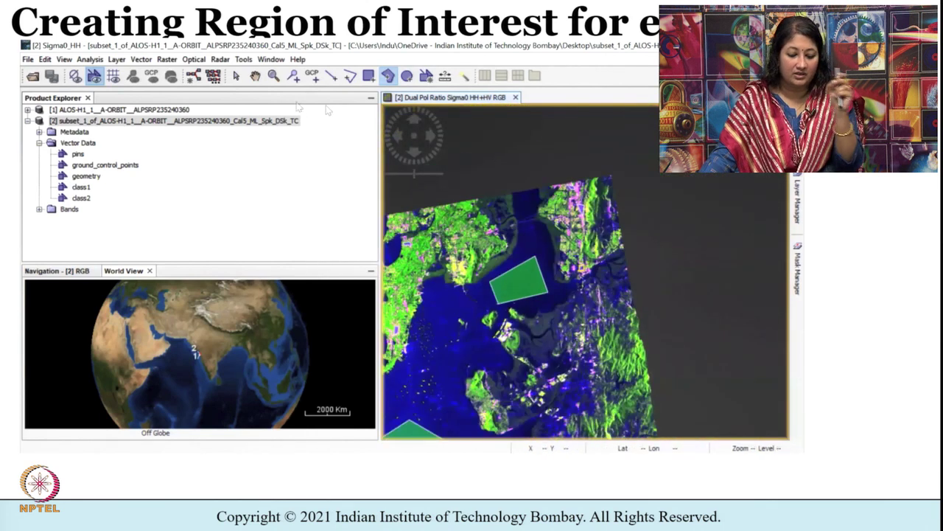
left_click(255, 76)
scroll(767, 417, "up", 5)
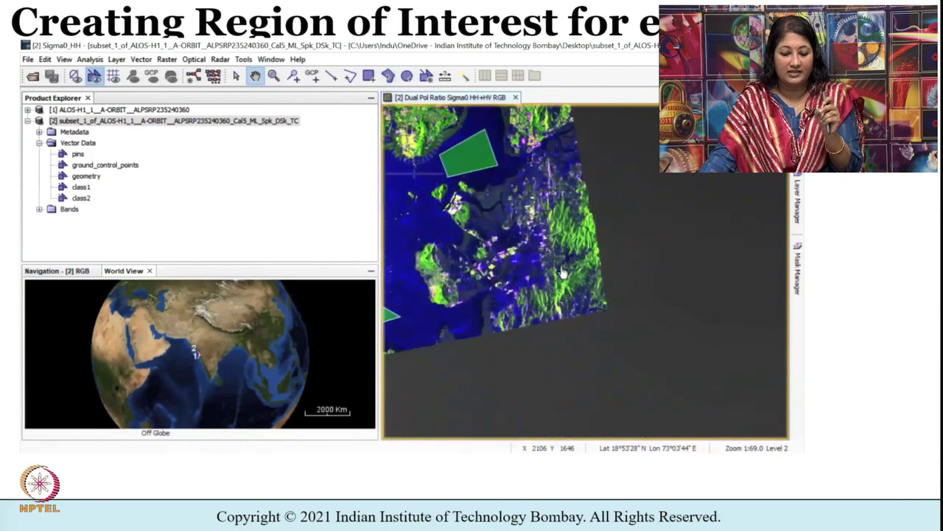
scroll(766, 418, "down", 3)
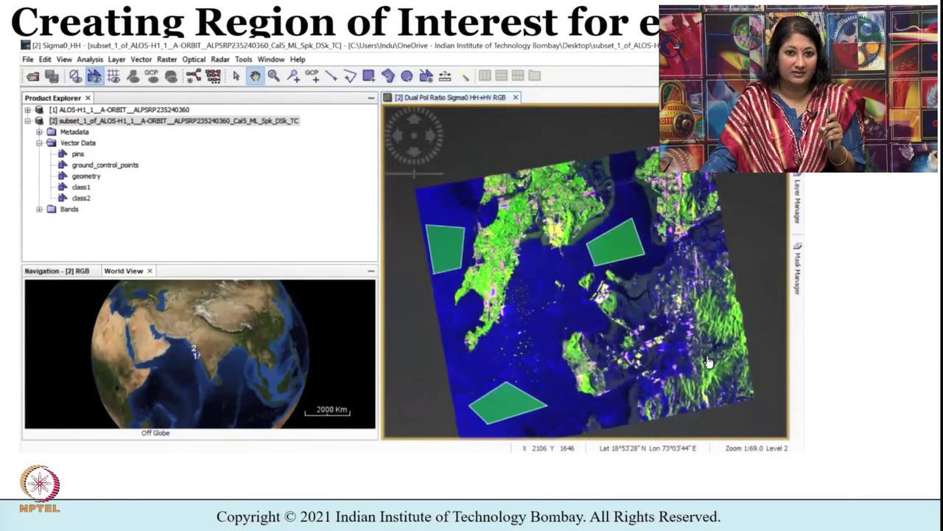
scroll(672, 360, "up", 3)
scroll(663, 354, "up", 5)
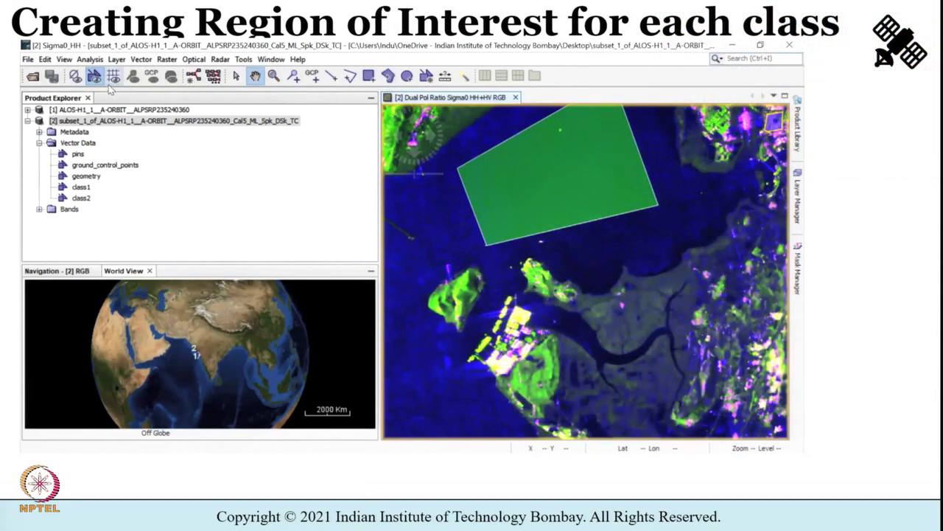
Step: Create a new vector data container named class3
left_click(142, 59)
left_click(164, 76)
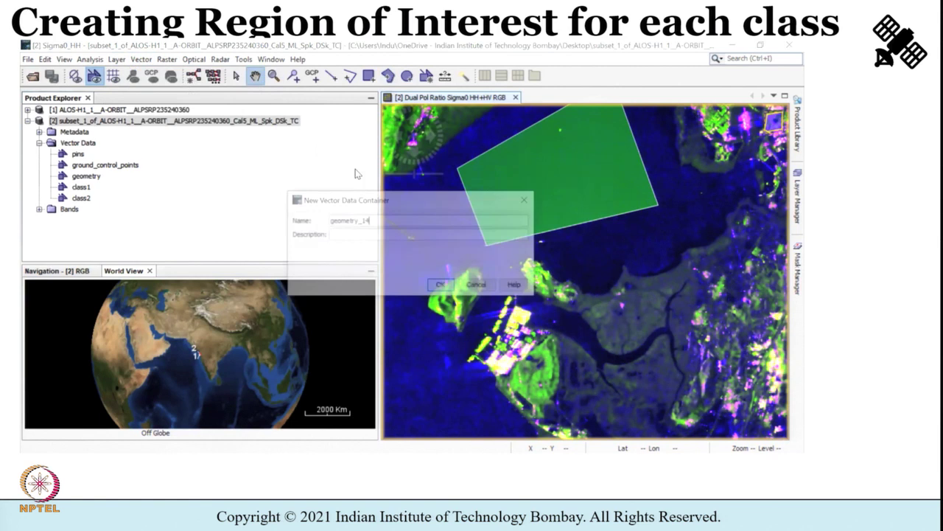
left_click(400, 215)
key("BackSpace")
key("BackSpace")
key("BackSpace")
key("BackSpace")
key("BackSpace")
key("BackSpace")
key("BackSpace")
key("BackSpace")
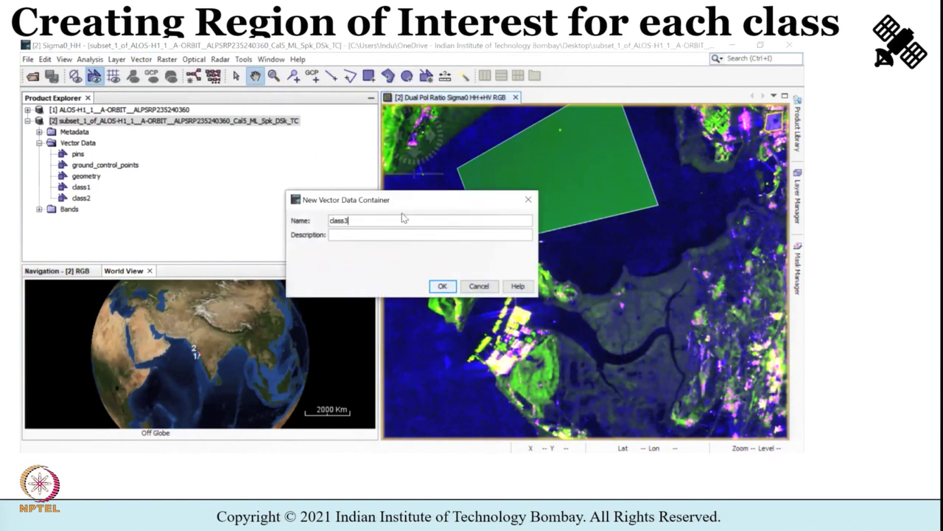
left_click(443, 286)
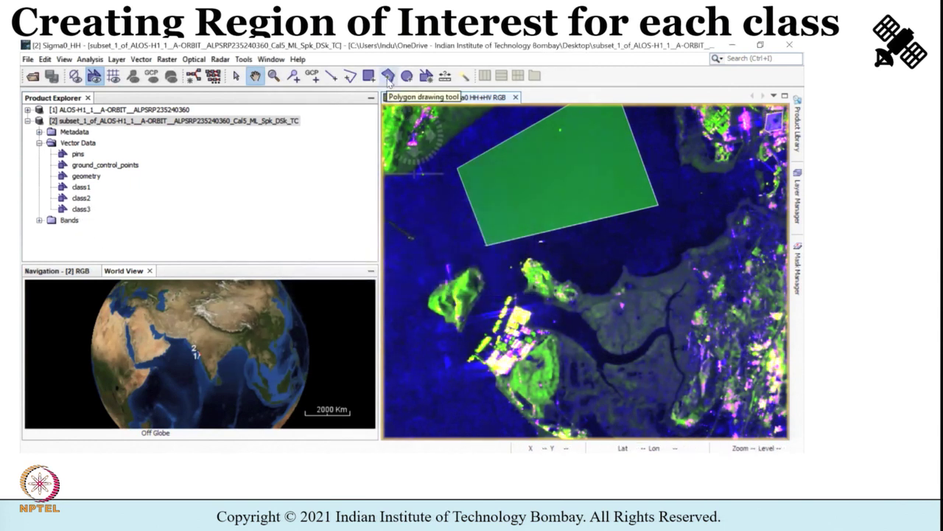
Step: Draw a five-cornered class3 polygon on the image
left_click(388, 77)
left_click(612, 315)
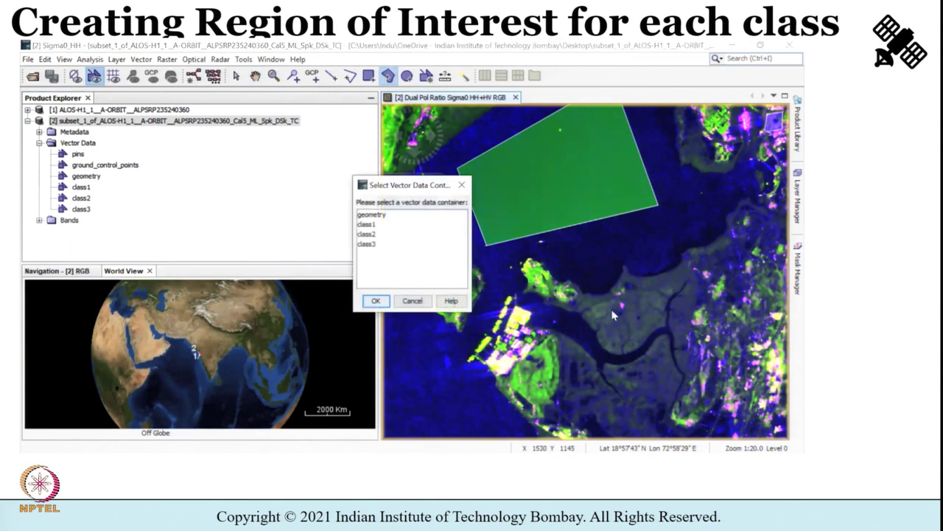
left_click(366, 244)
left_click(375, 300)
left_click(589, 313)
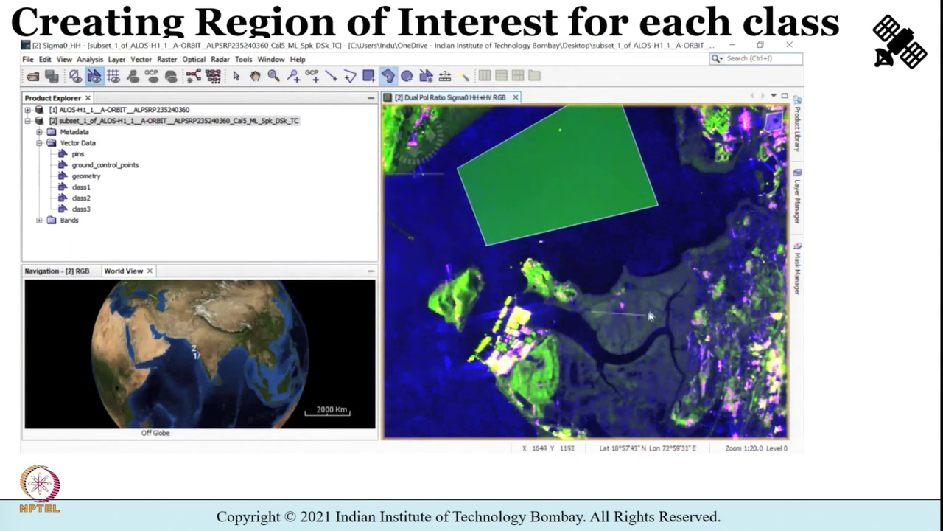
left_click(664, 302)
left_click(662, 323)
left_click(617, 353)
double_click(599, 336)
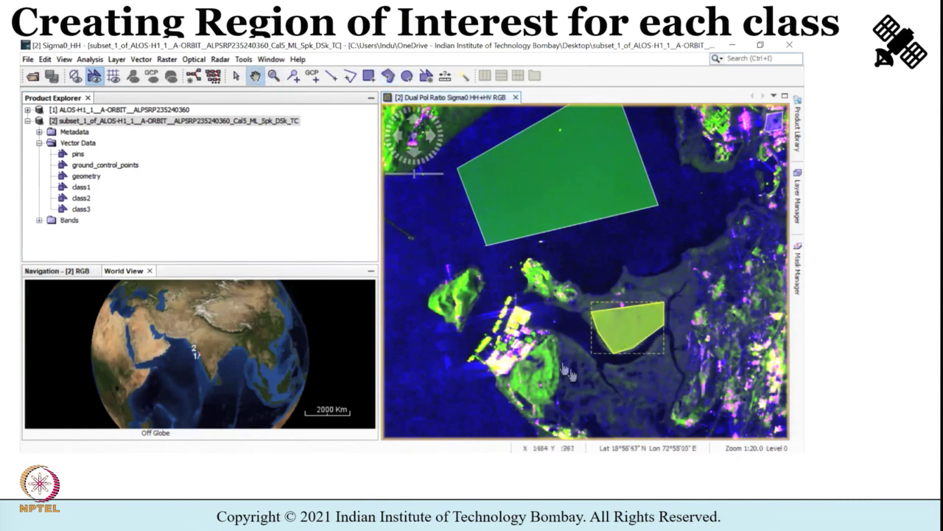
Step: Reposition the view and draw an elongated class3 polygon
scroll(568, 374, "down", 5)
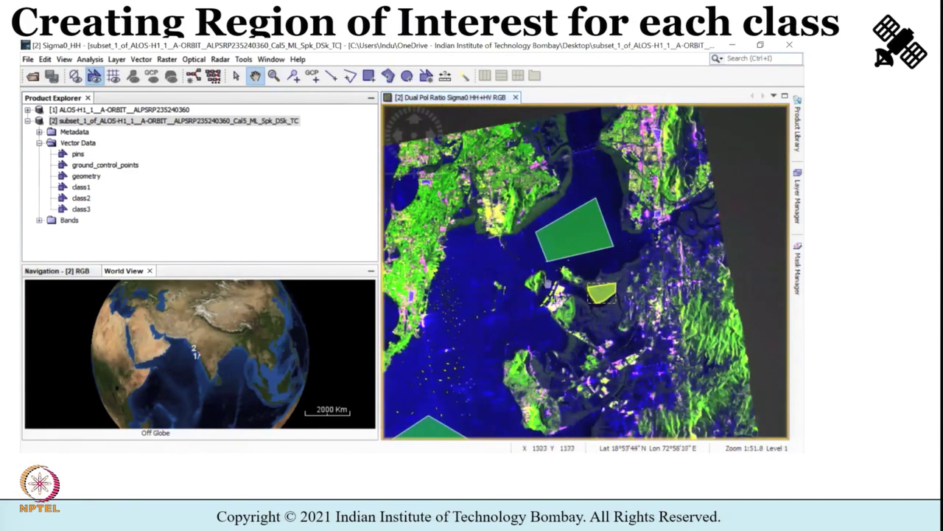
left_click_drag(590, 380, 608, 288)
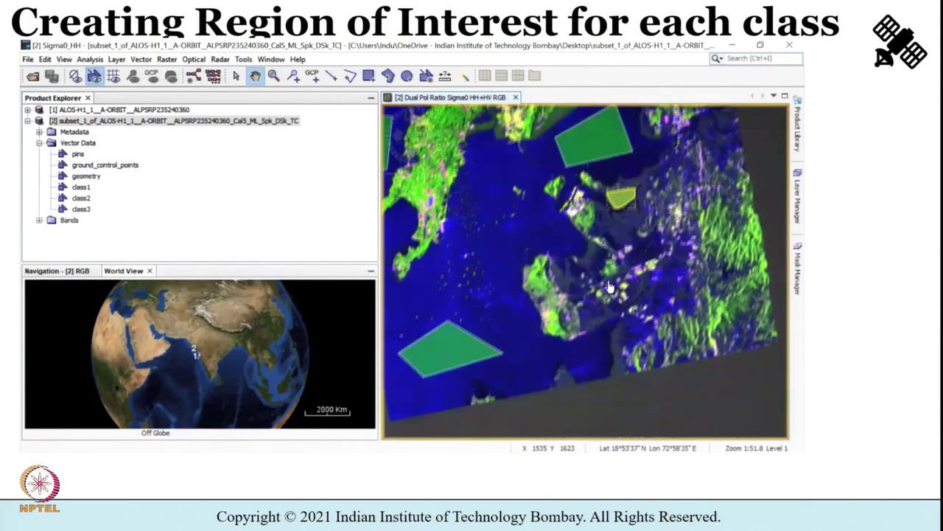
scroll(613, 357, "up", 8)
scroll(616, 359, "down", 1)
left_click(388, 75)
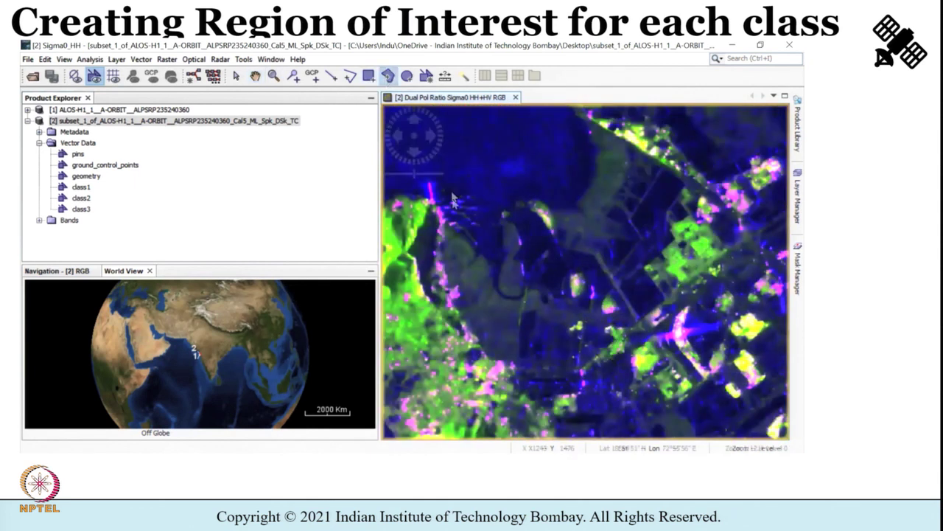
left_click(452, 251)
left_click(383, 244)
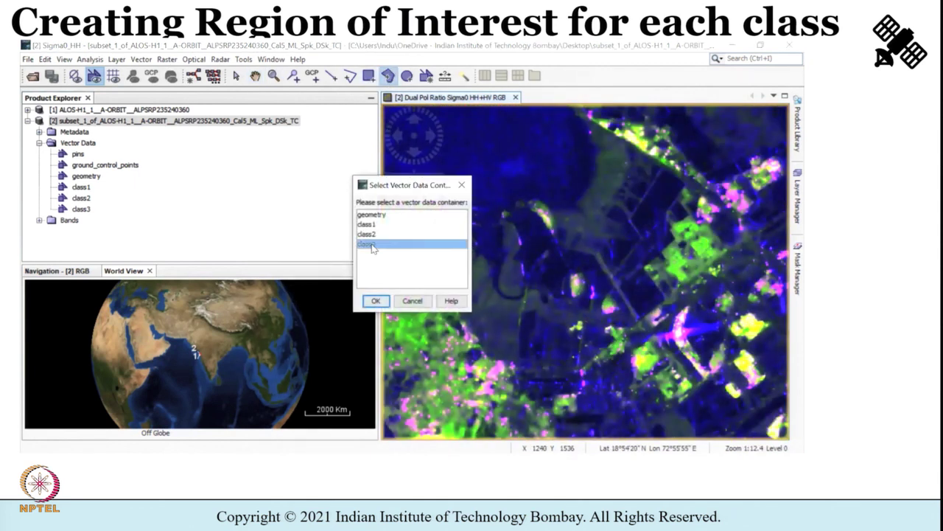
left_click(376, 301)
left_click(473, 247)
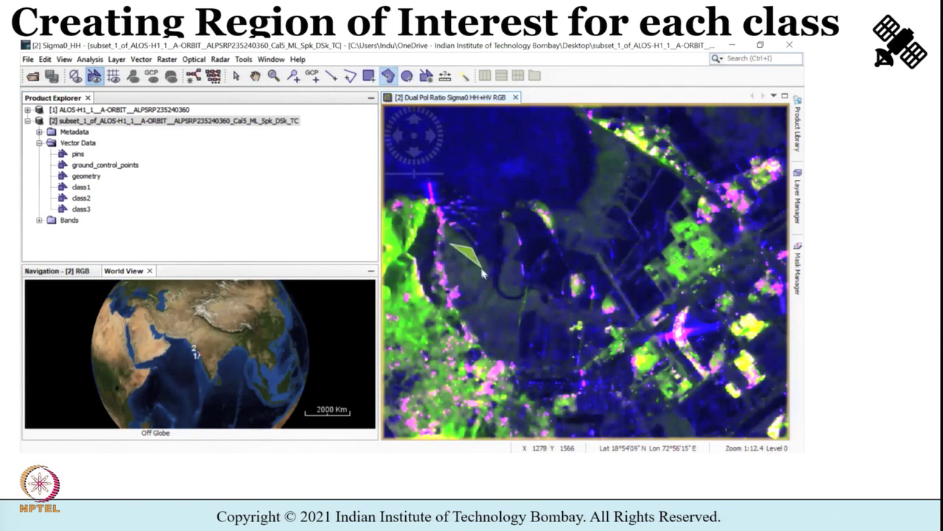
left_click(509, 302)
left_click(508, 336)
left_click(490, 344)
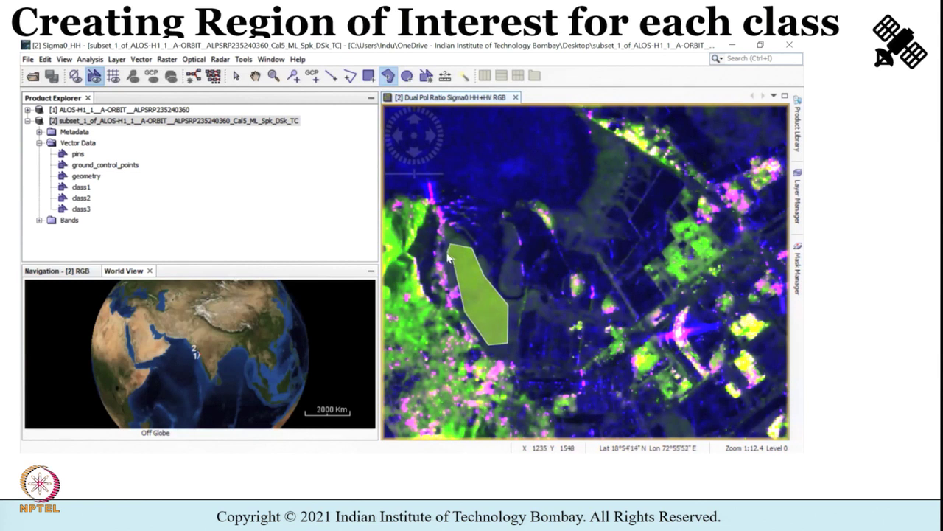
double_click(448, 254)
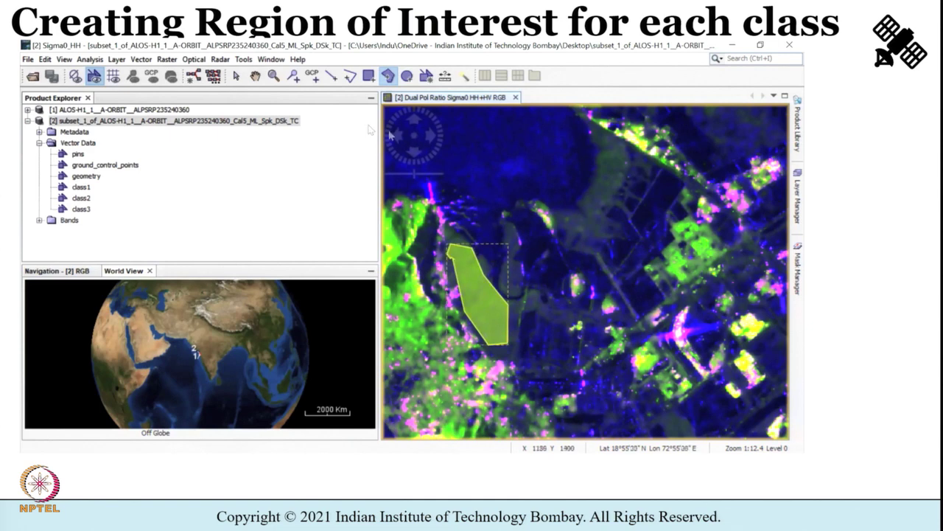
Step: Move to the northern area and draw a triangular class3 polygon
left_click(255, 75)
scroll(693, 315, "down", 5)
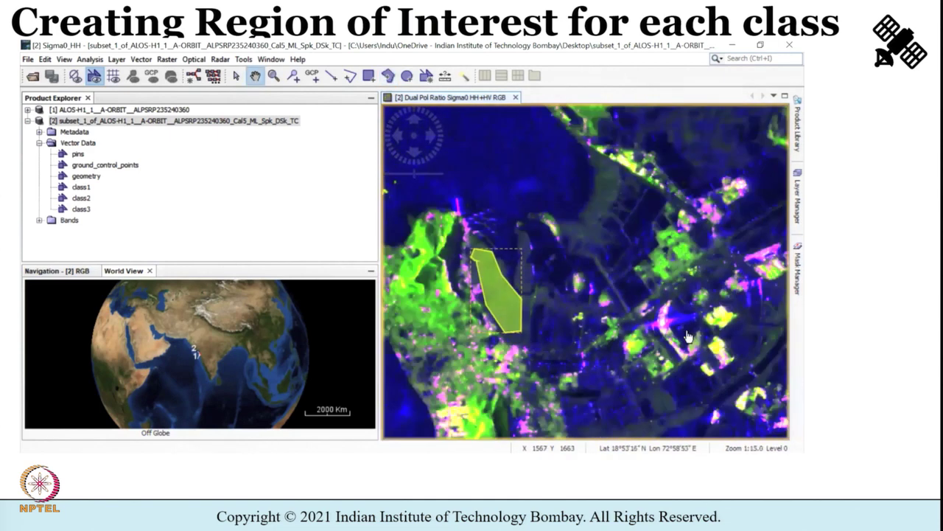
scroll(686, 339, "down", 2)
left_click_drag(627, 263, 595, 378)
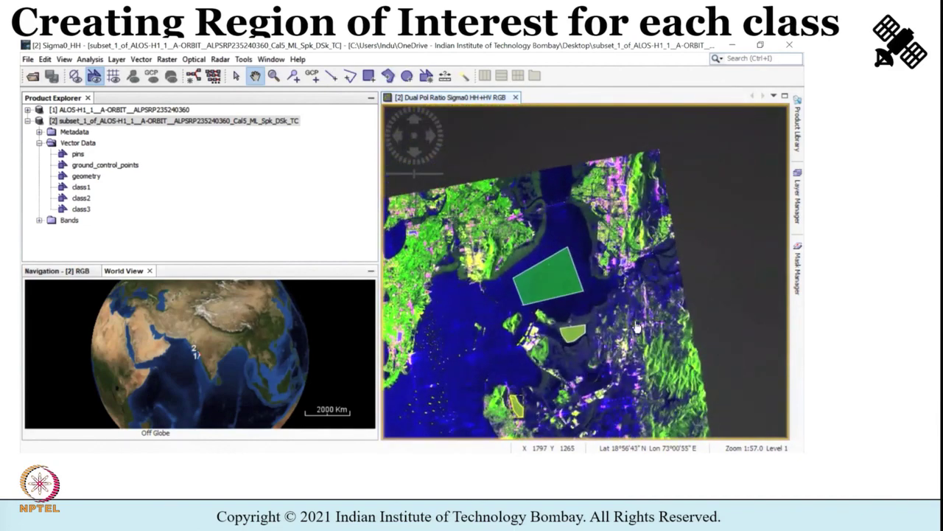
left_click_drag(685, 284, 604, 362)
scroll(601, 365, "up", 5)
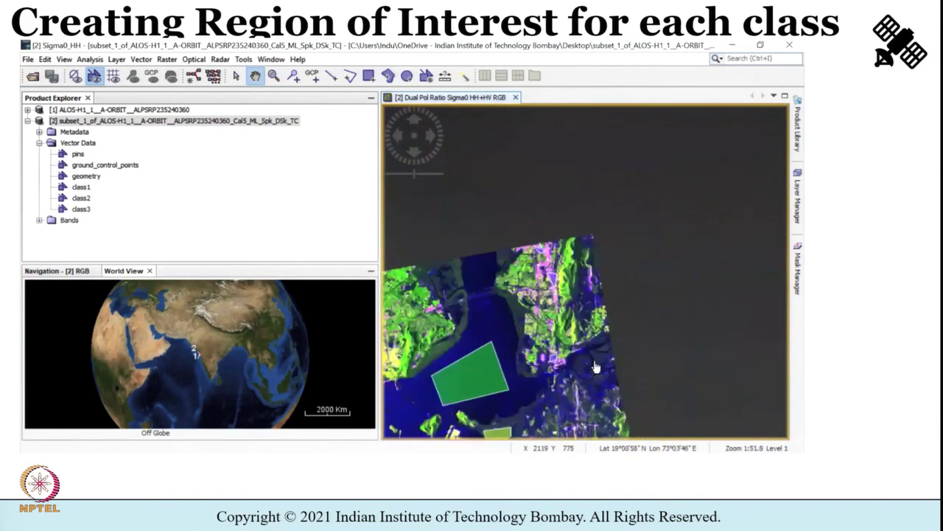
left_click_drag(490, 172, 487, 38)
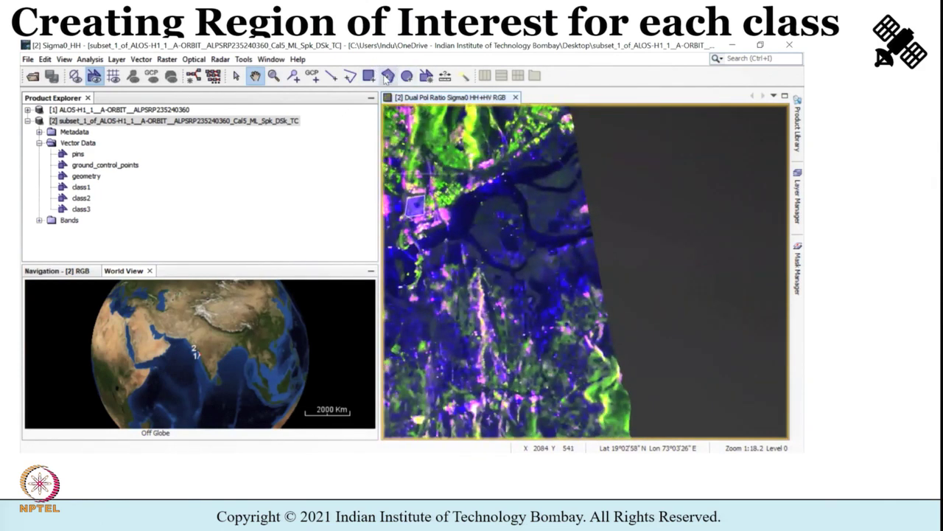
left_click(387, 76)
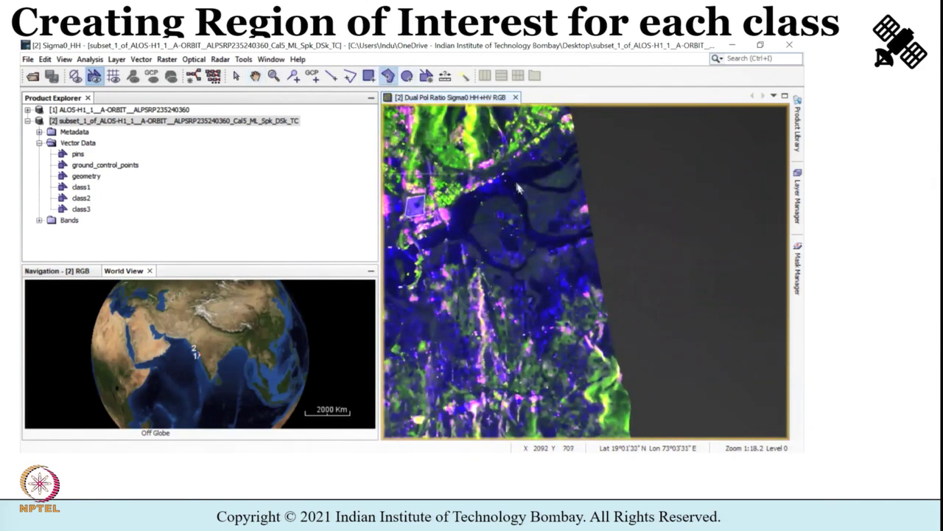
left_click(569, 198)
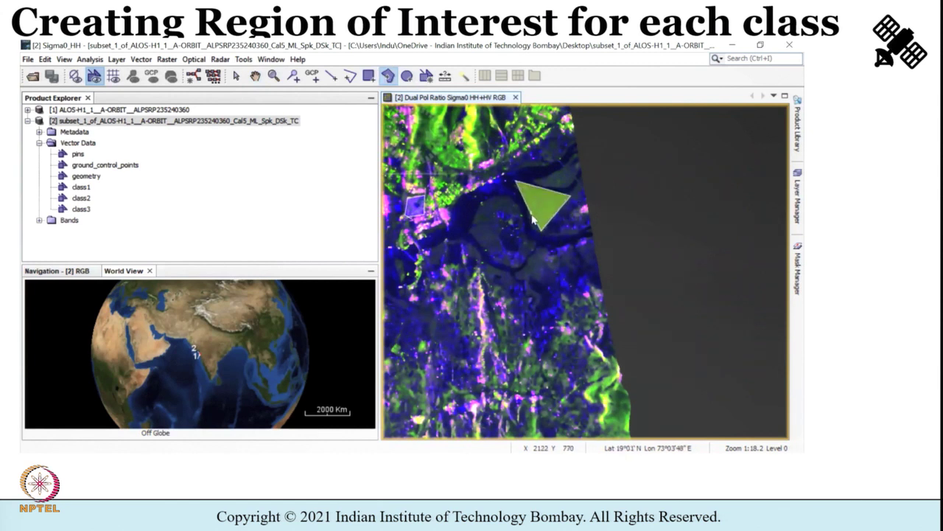
double_click(528, 215)
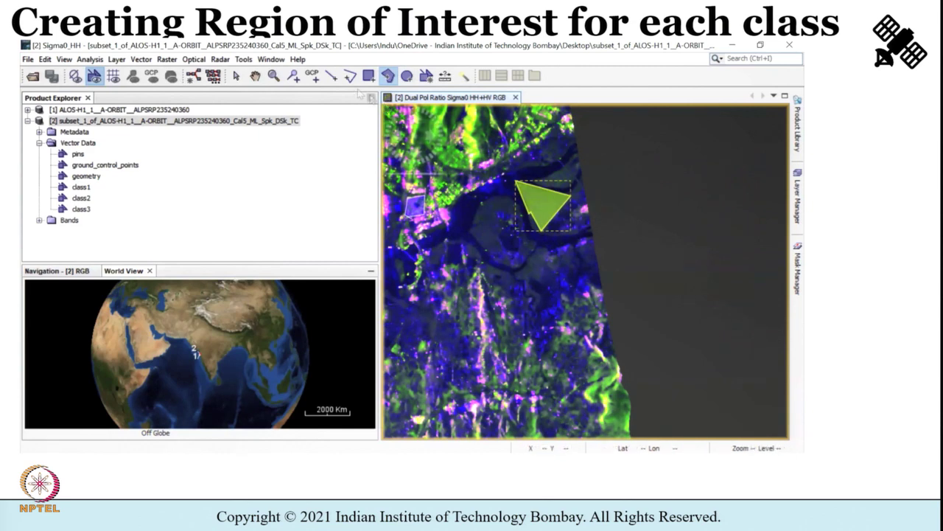
Step: Shift the view toward the river and draw a narrow polygon beside it
left_click(254, 76)
left_click_drag(505, 355, 497, 348)
scroll(493, 344, "down", 5)
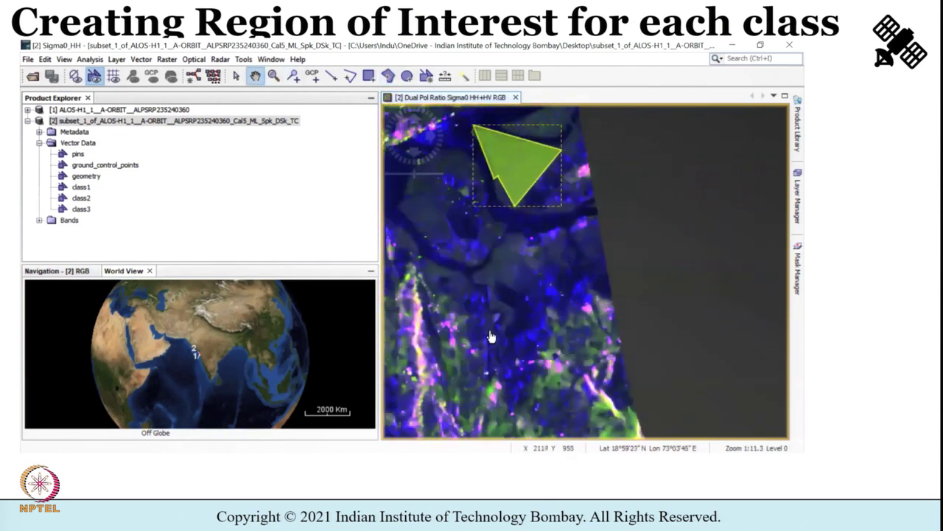
scroll(488, 340, "down", 4)
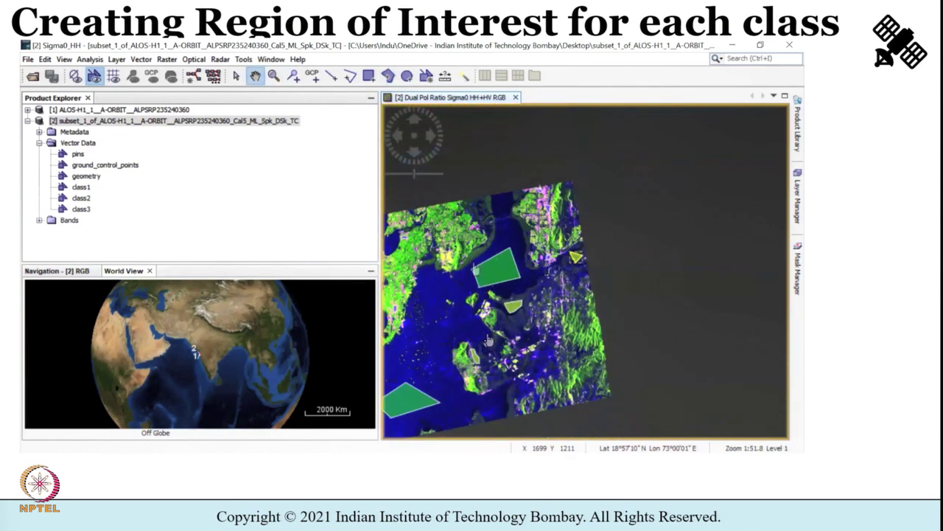
scroll(502, 310, "up", 6)
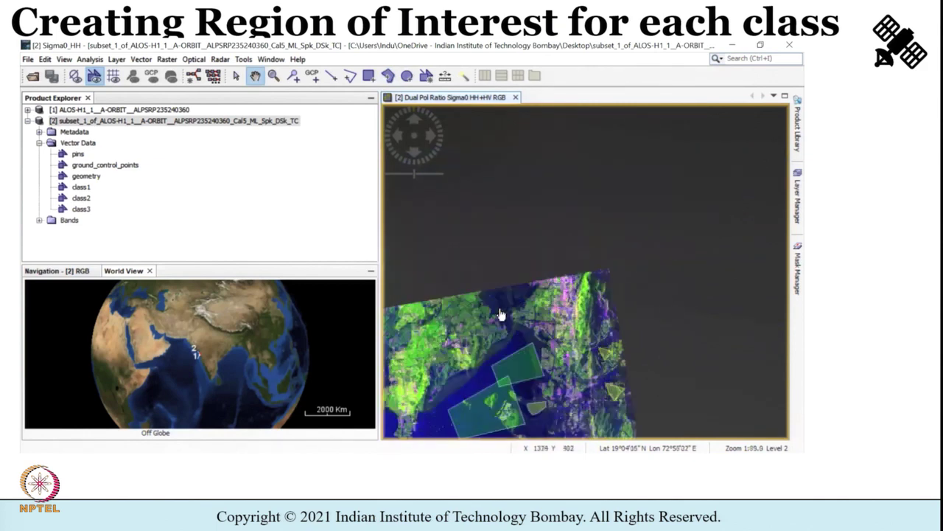
left_click_drag(414, 343, 687, 324)
left_click(388, 75)
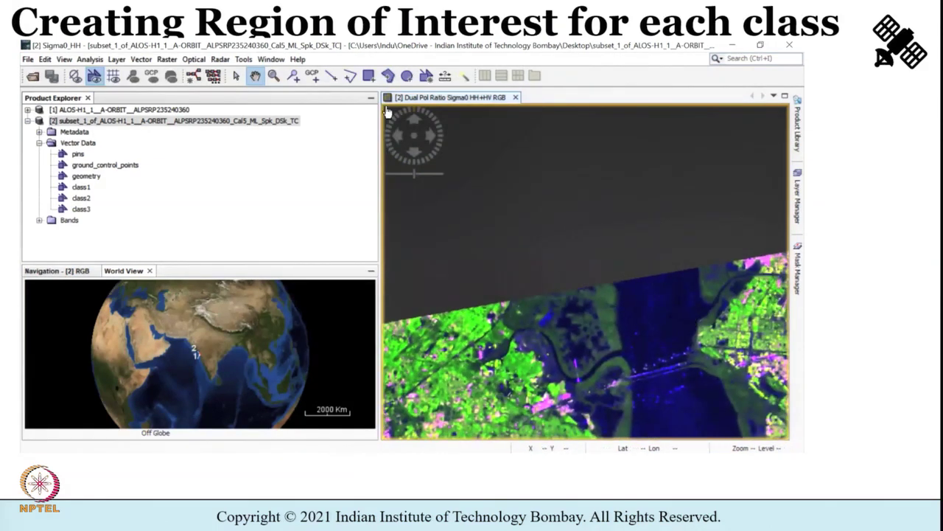
left_click(596, 287)
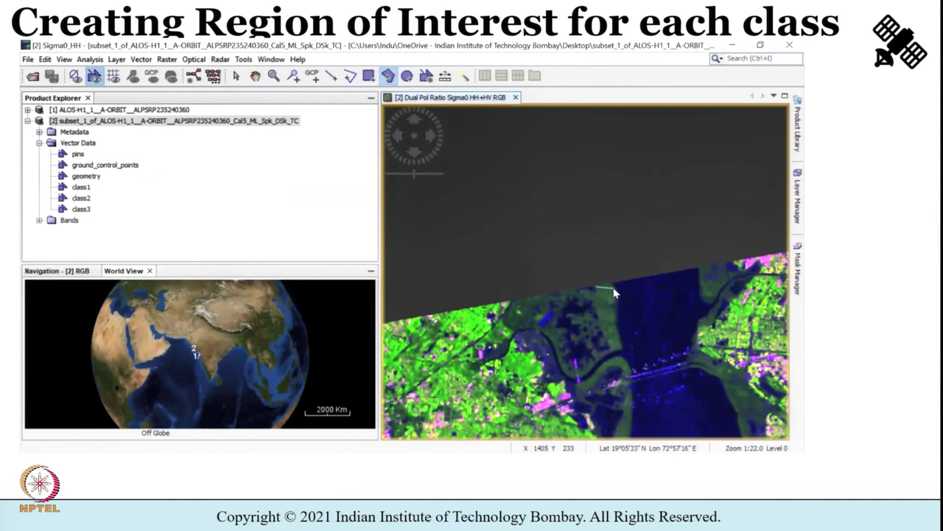
left_click(621, 349)
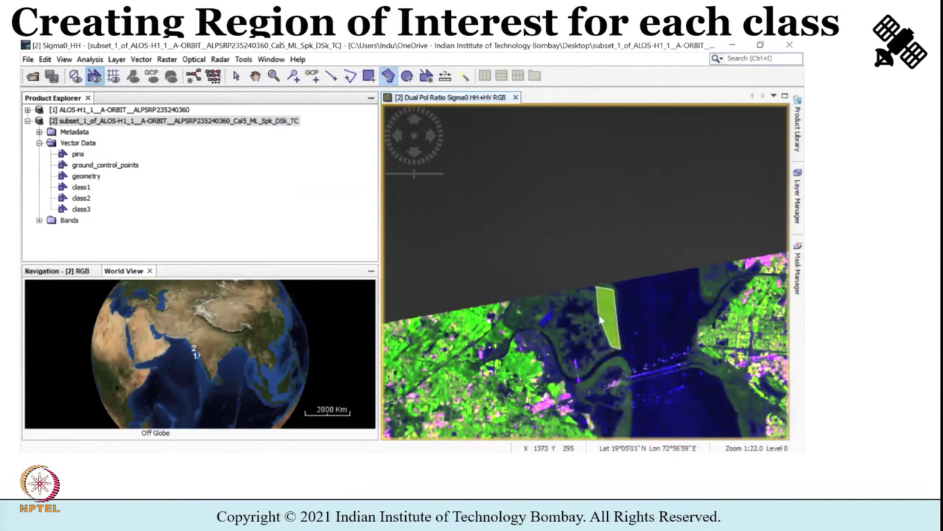
double_click(601, 319)
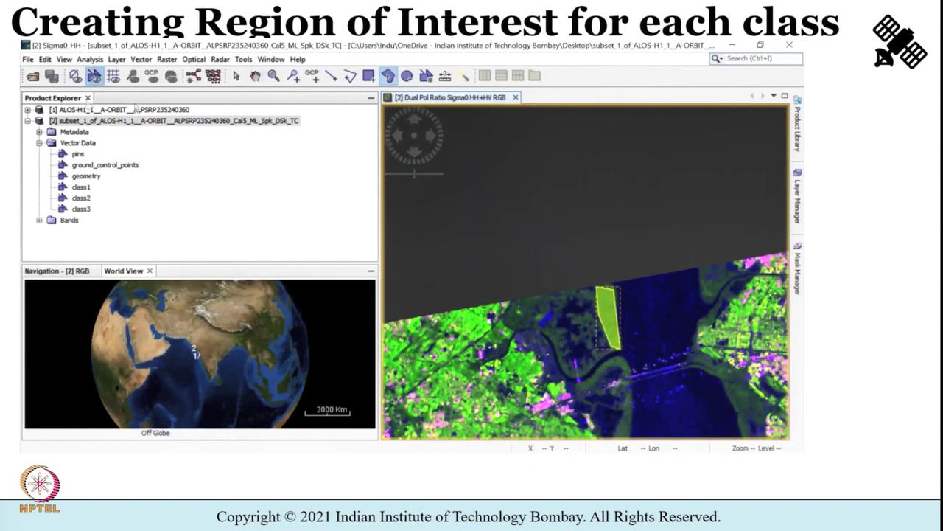
Step: Add vector container class4 via Vector > New Vector Data Container
left_click(140, 59)
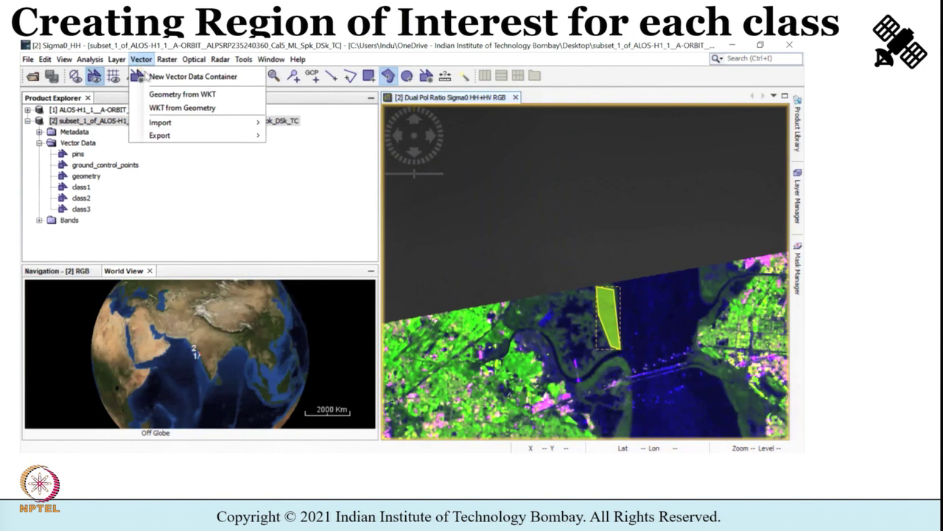
left_click(174, 77)
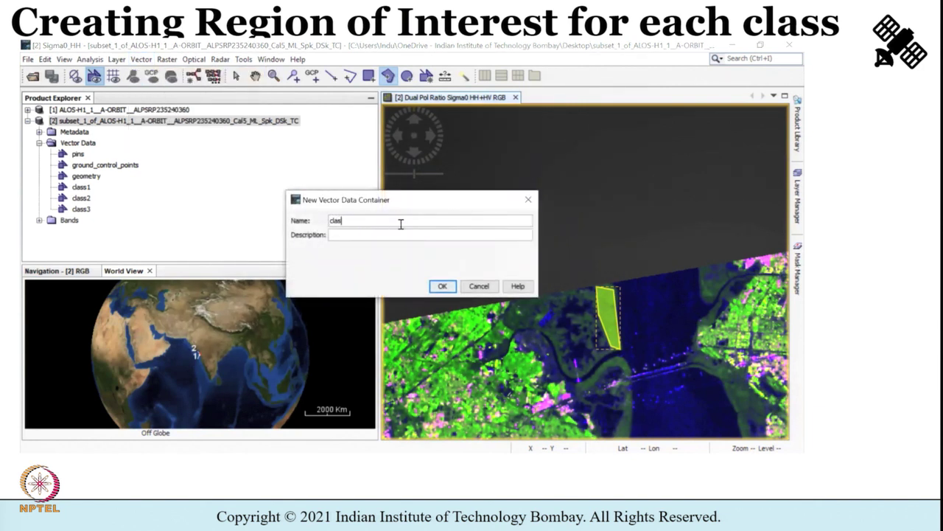
left_click(440, 286)
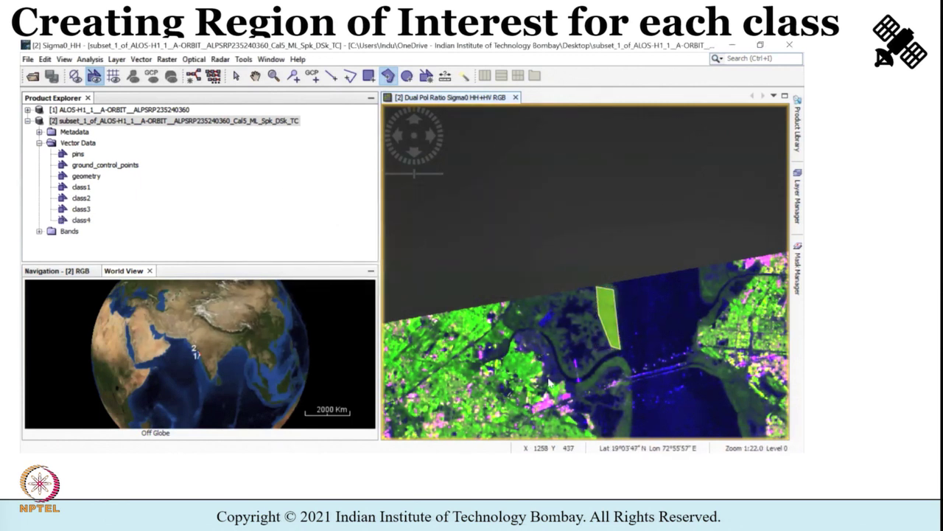
Step: Draw a small class4 polygon on vegetated land up and to the right
left_click(255, 75)
left_click_drag(564, 381, 686, 294)
left_click(388, 75)
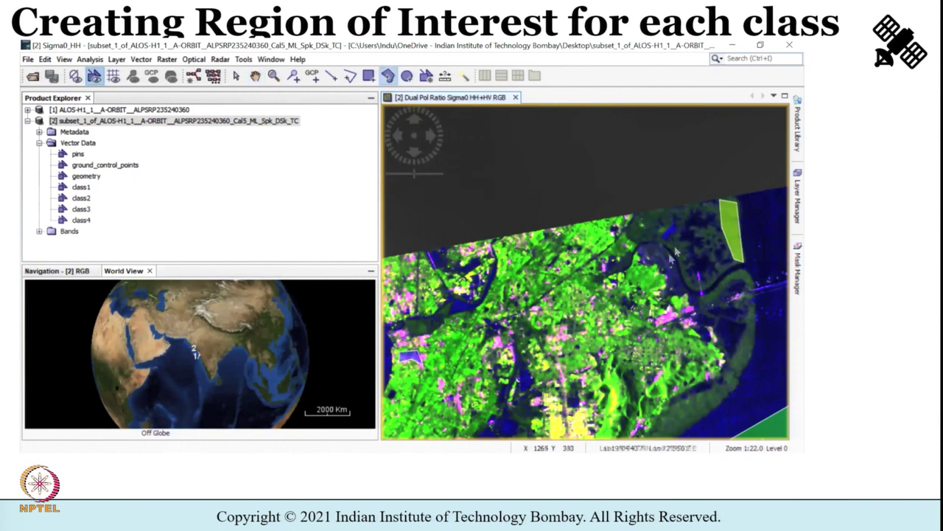
left_click(624, 274)
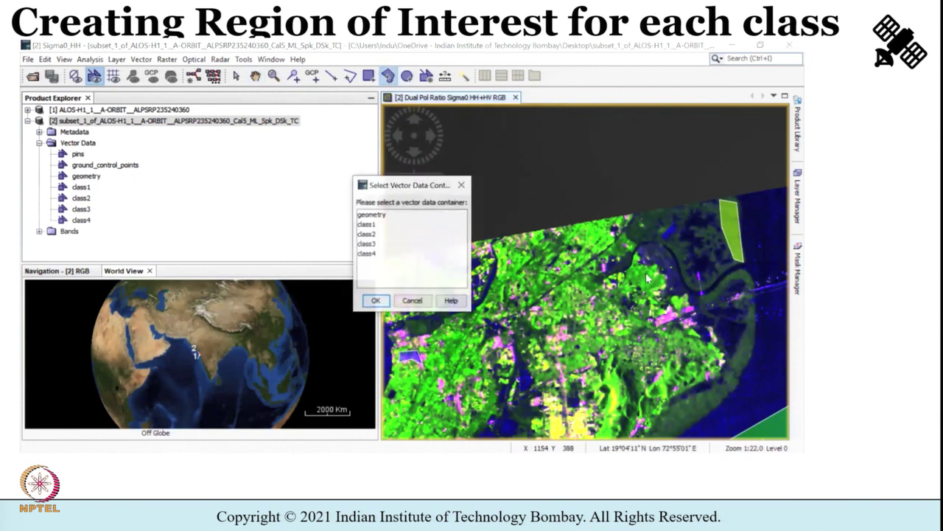
left_click(366, 253)
left_click(417, 299)
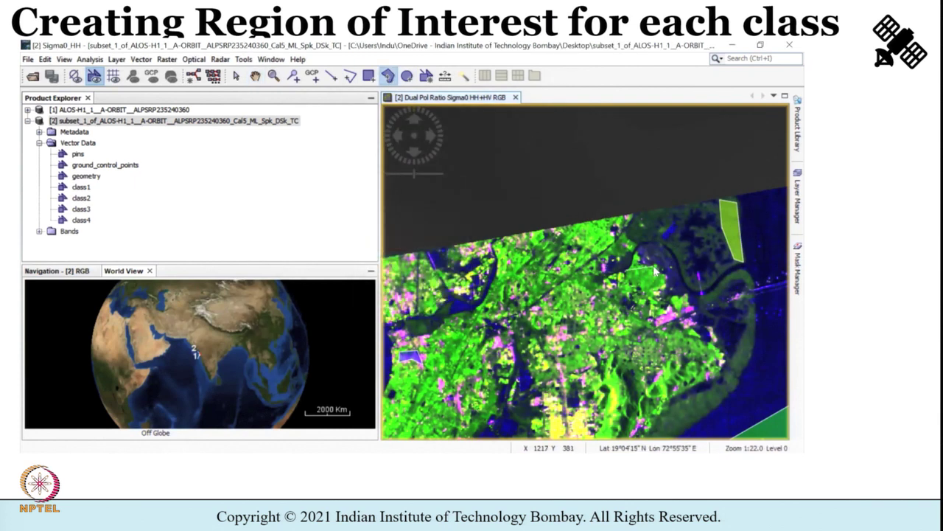
left_click(641, 293)
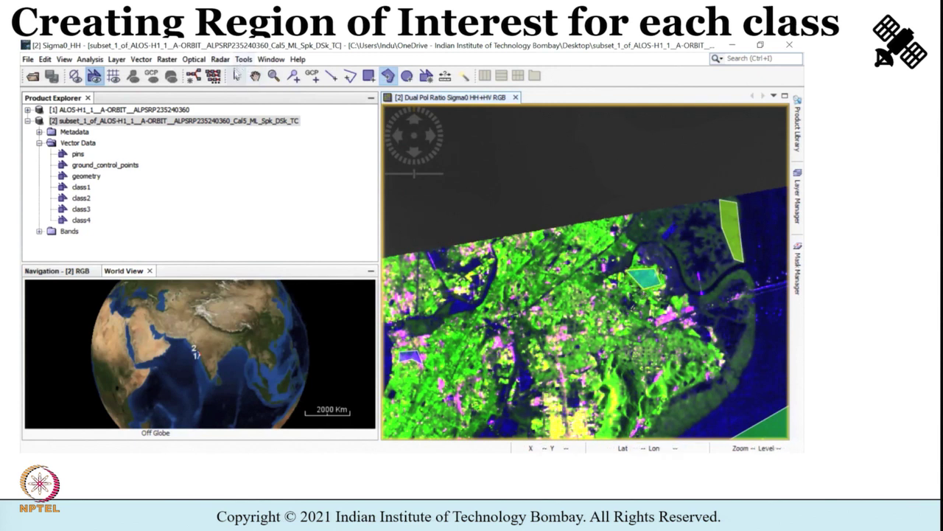
Step: Outline a class4 polygon over vegetation on the Mumbai peninsula
left_click(254, 75)
left_click_drag(532, 335, 317, 103)
left_click(387, 75)
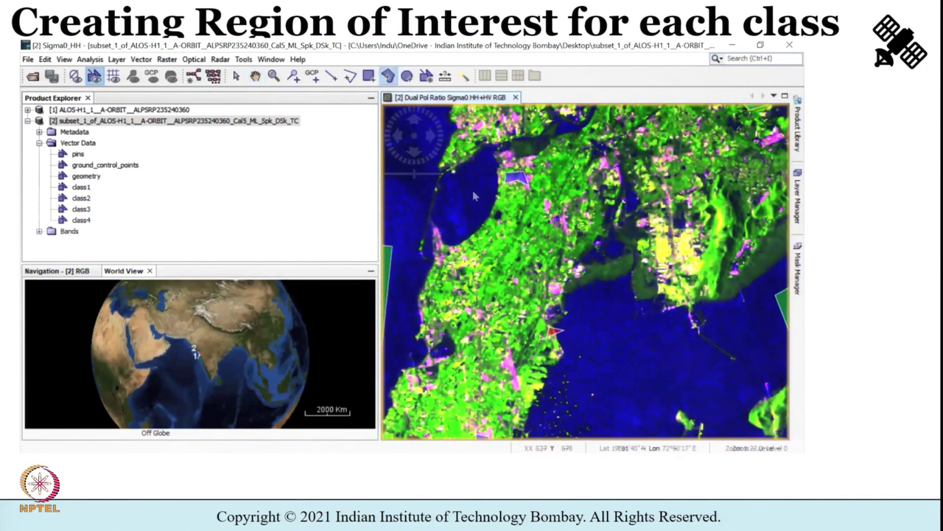
left_click(503, 238)
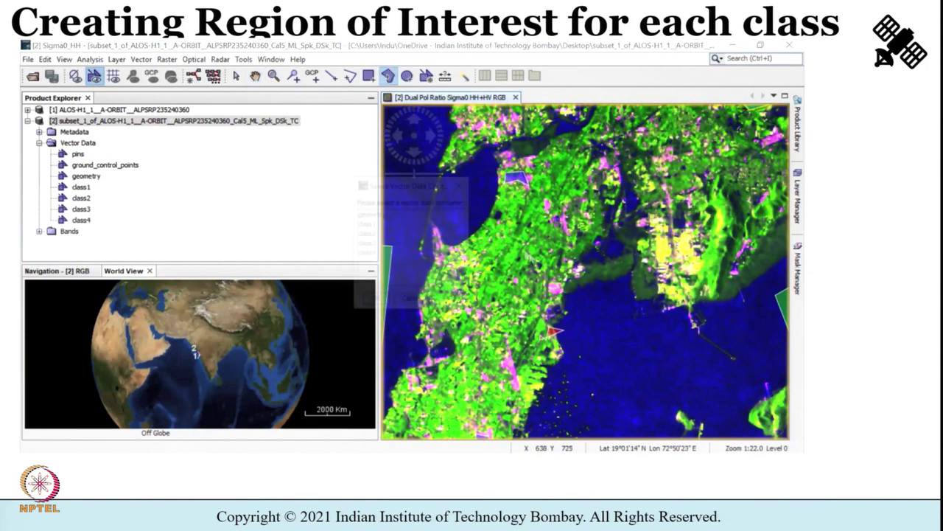
left_click(367, 254)
left_click(375, 301)
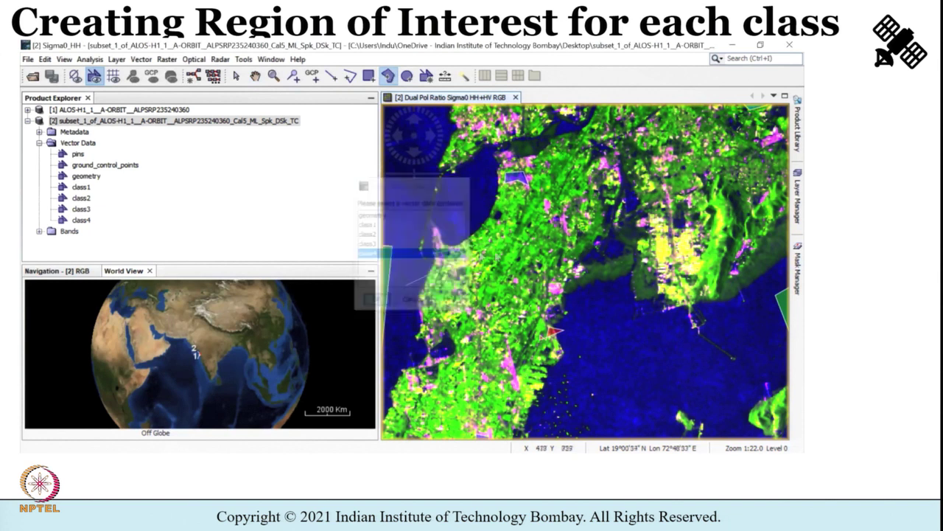
left_click(537, 252)
left_click(527, 276)
double_click(495, 271)
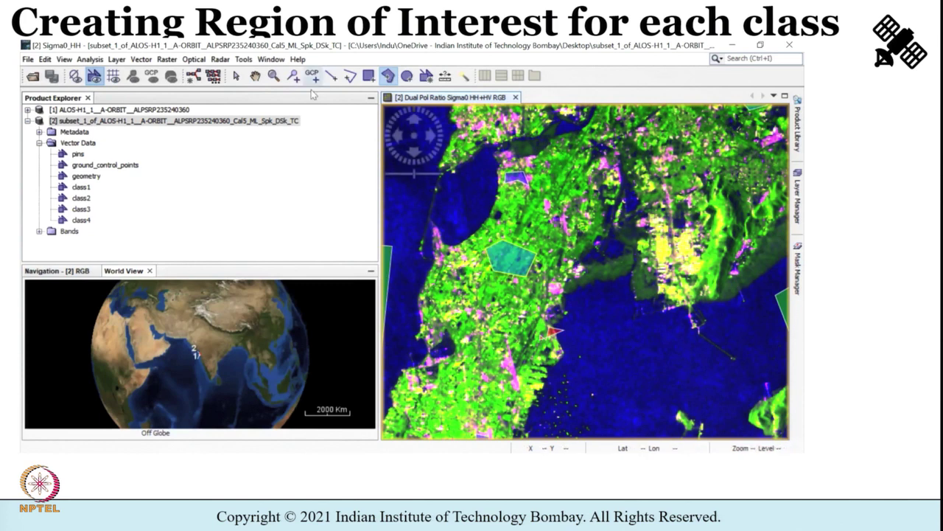
Step: Draw a polygon over the green eastern hills, then zoom out
left_click(255, 76)
left_click_drag(714, 372, 561, 295)
scroll(562, 295, "down", 4)
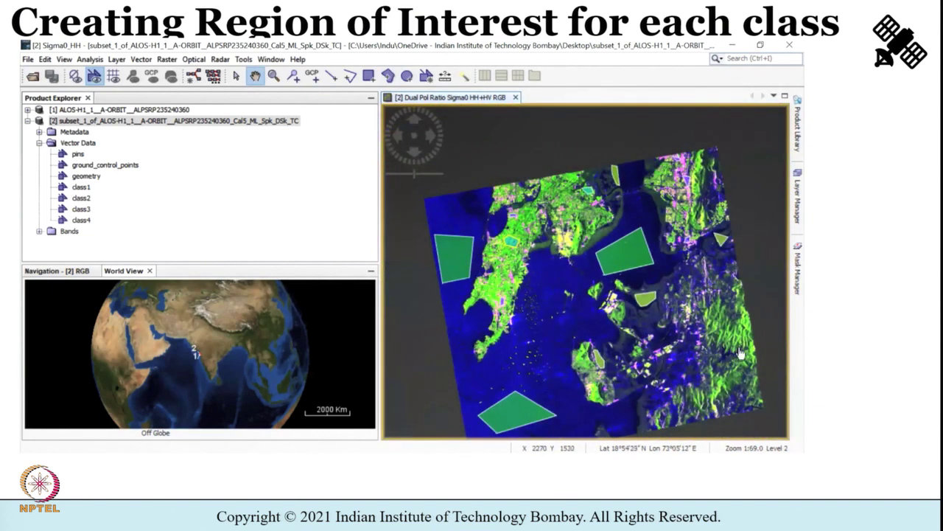
scroll(568, 332, "up", 3)
scroll(568, 332, "up", 3)
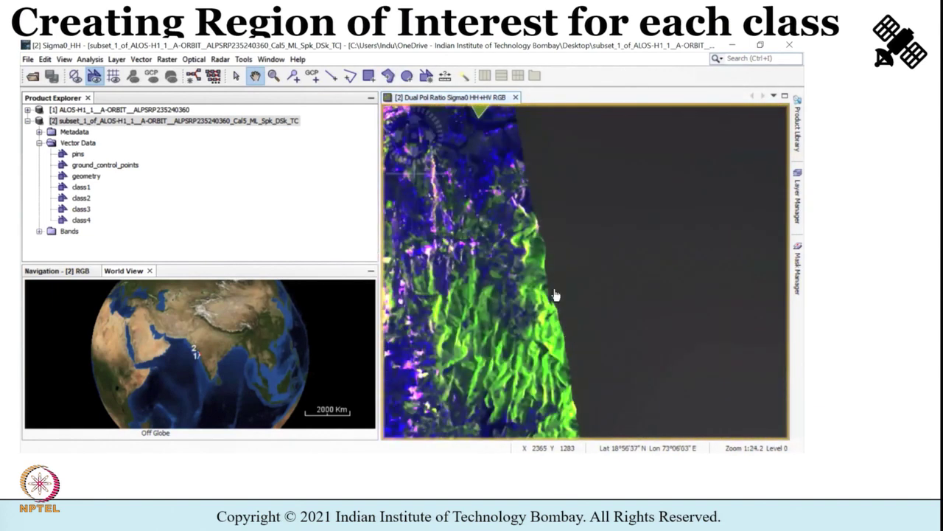
left_click(387, 75)
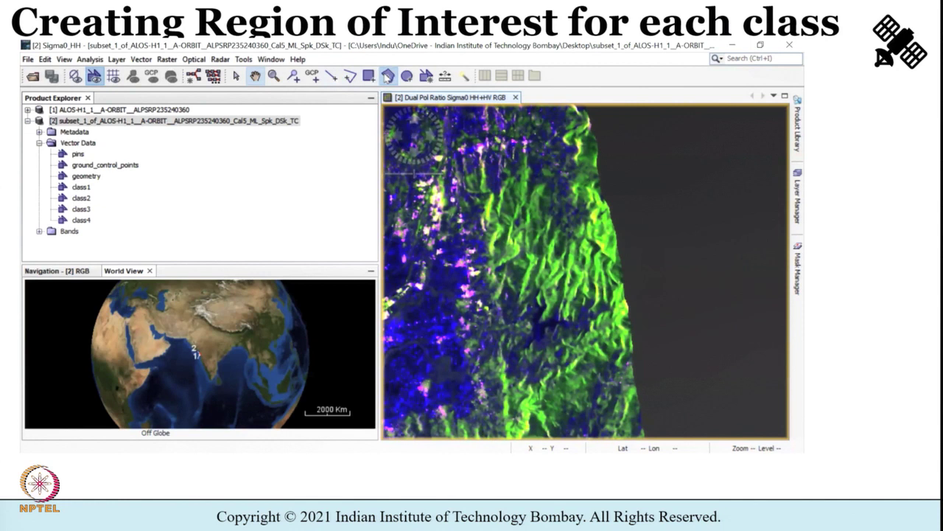
left_click(606, 249)
left_click(600, 292)
double_click(542, 297)
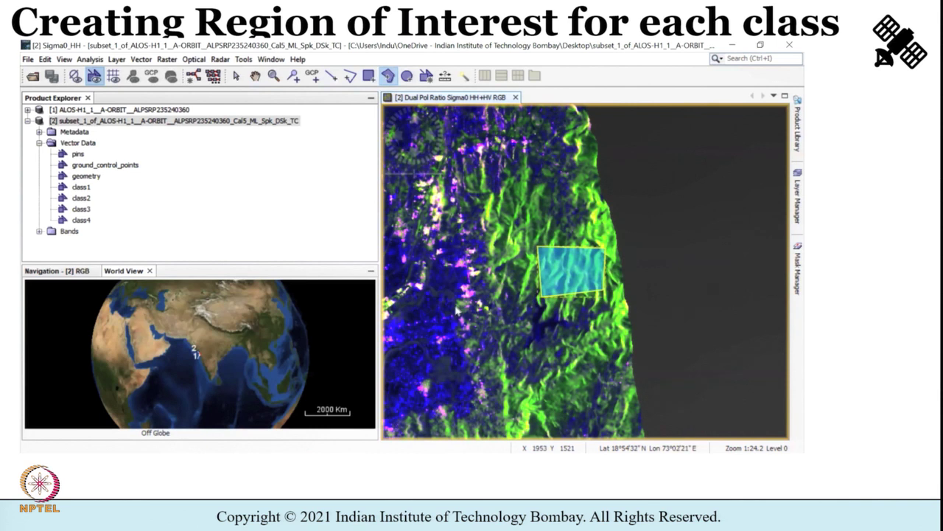
scroll(458, 310, "down", 5)
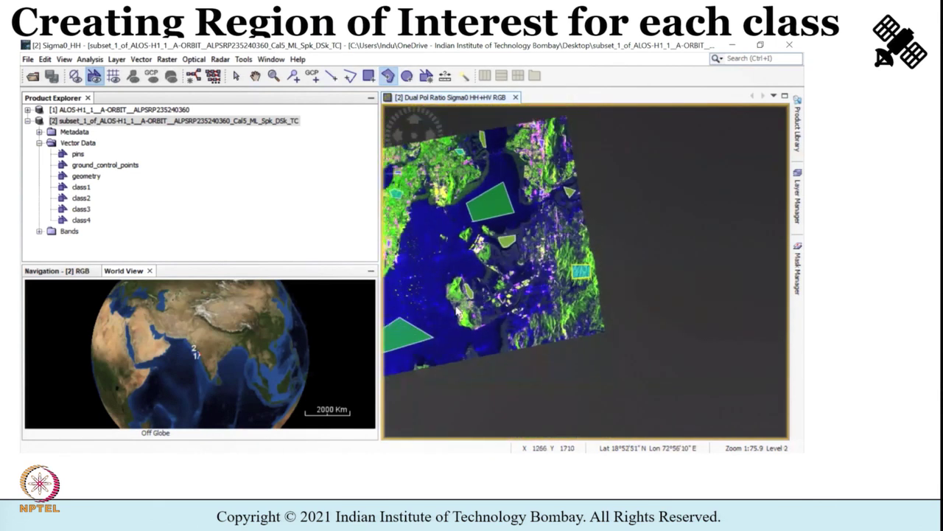
scroll(458, 312, "down", 1)
scroll(457, 311, "down", 2)
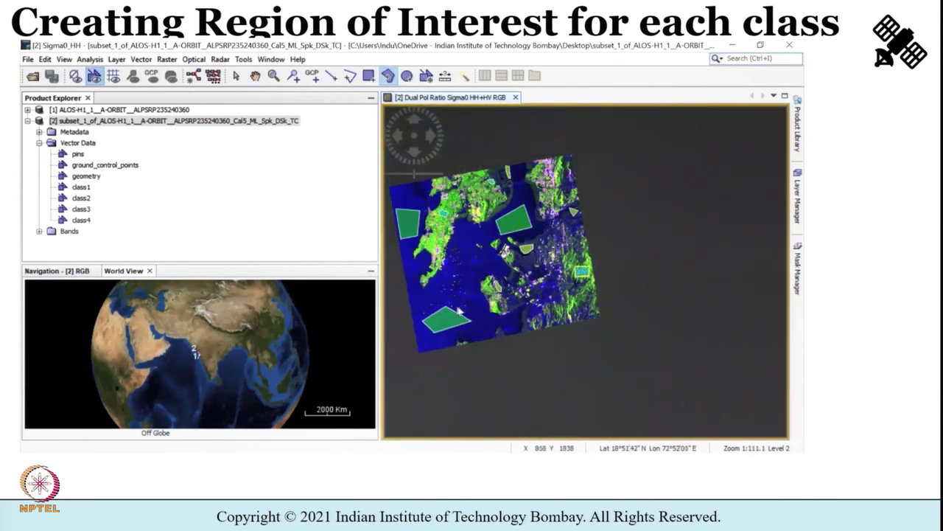
double_click(89, 221)
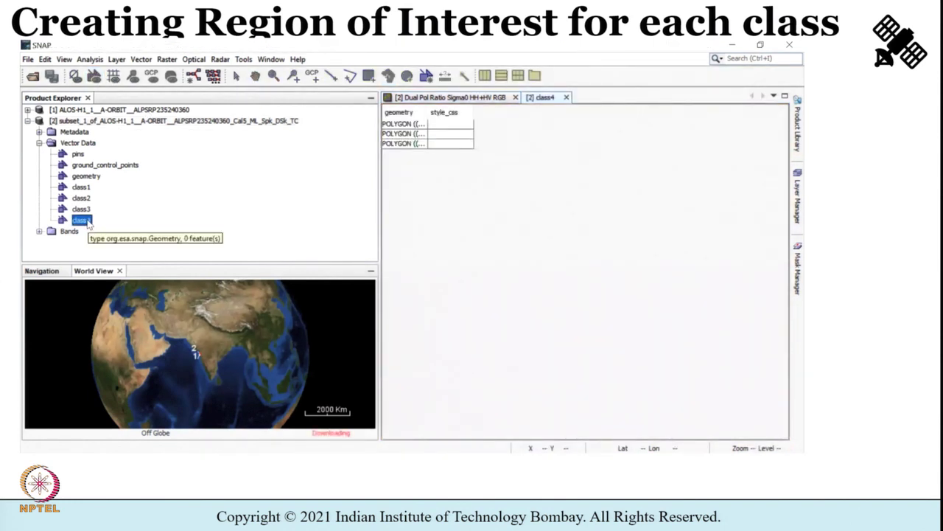
left_click(89, 60)
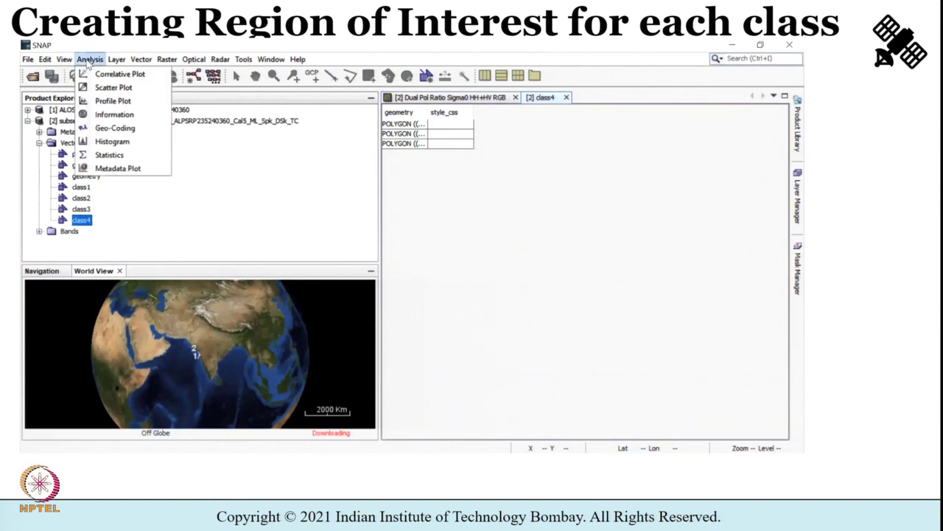
left_click(141, 59)
left_click(566, 98)
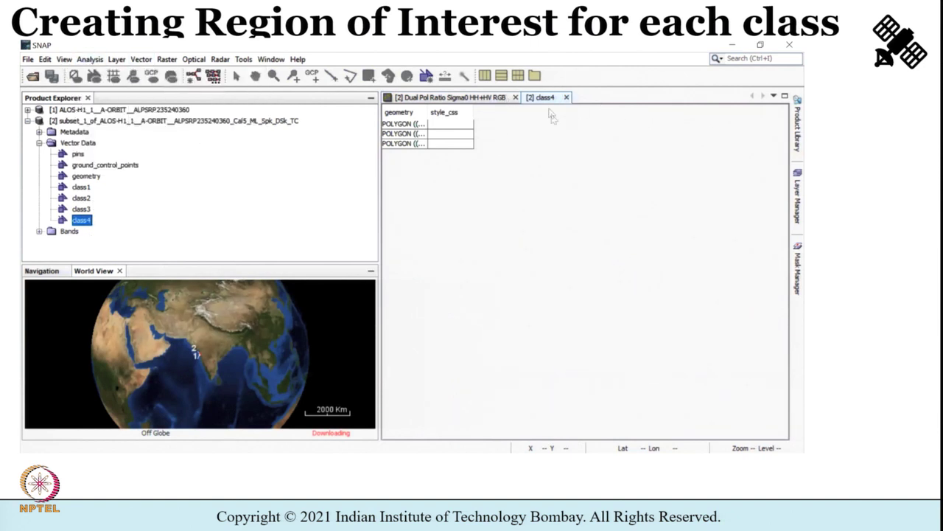
left_click(566, 98)
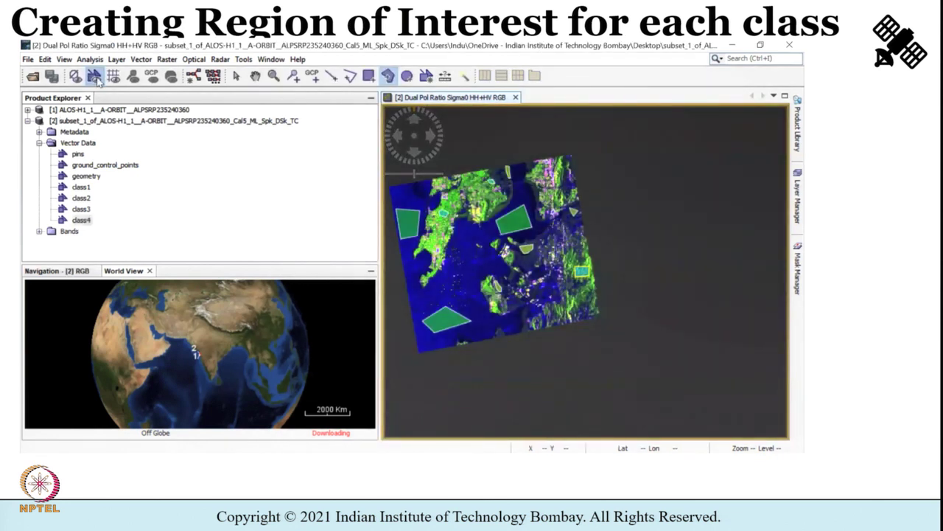